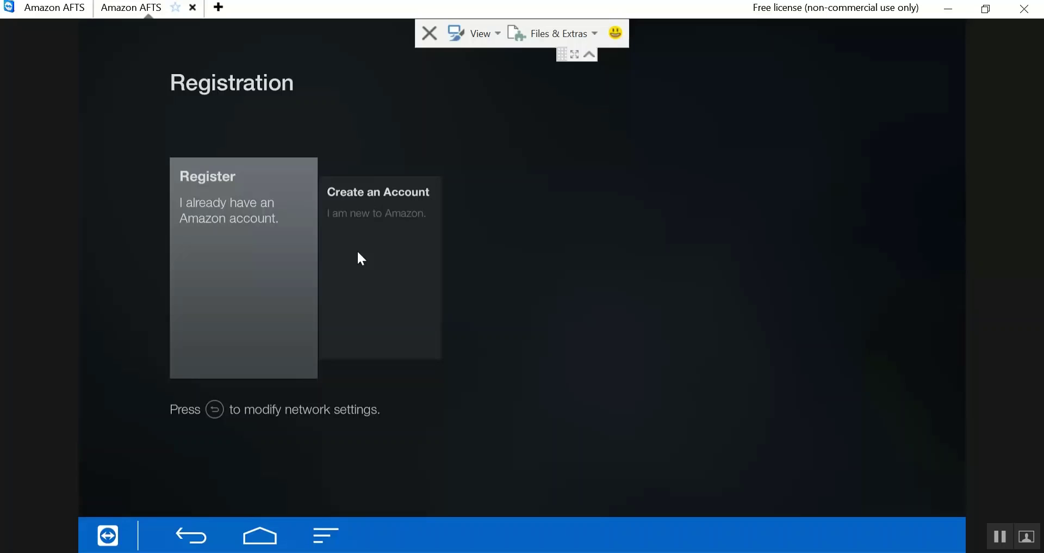
key("Right")
key("Left")
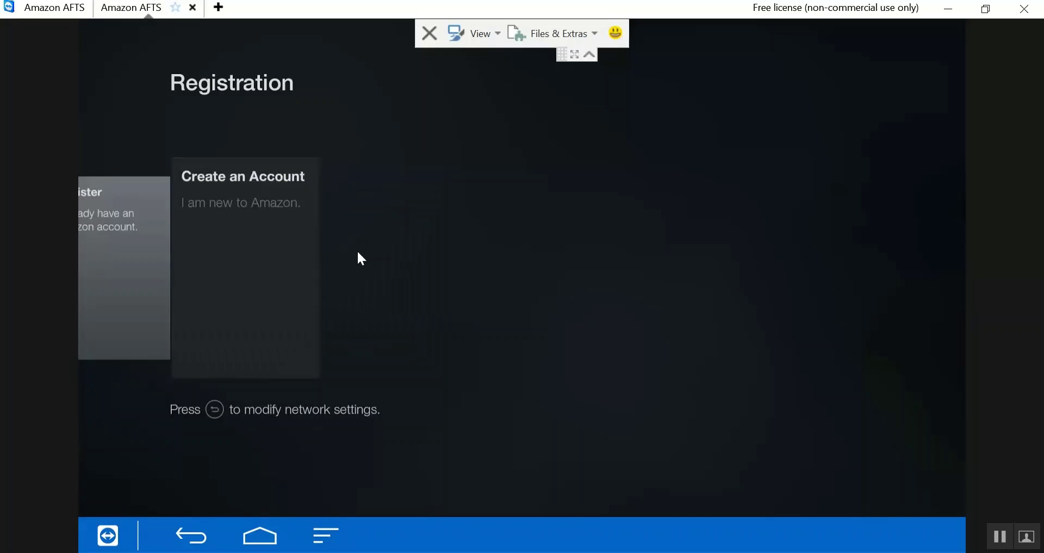
key("Right")
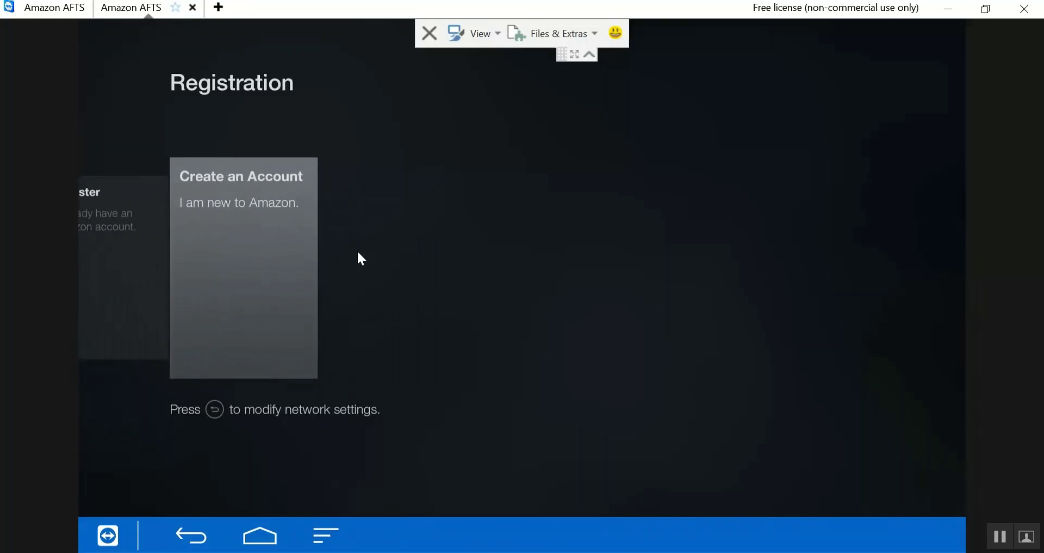
key("Left")
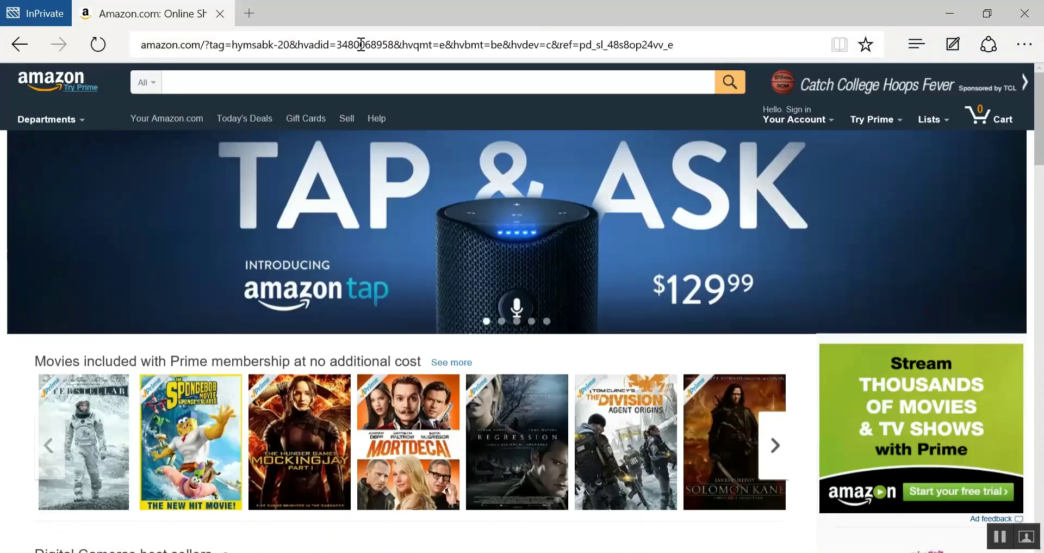
left_click(220, 41)
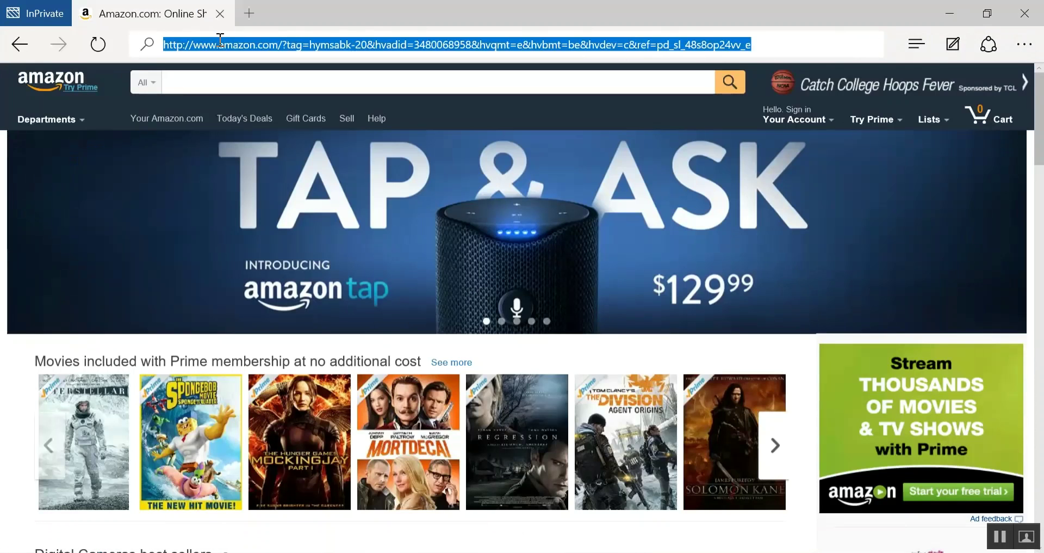
key("Down")
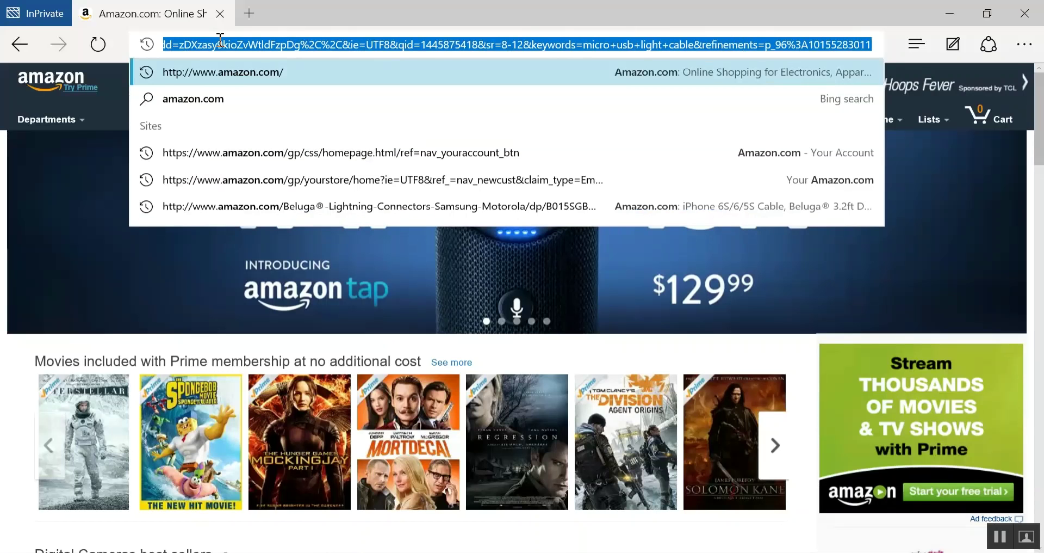
left_click(214, 69)
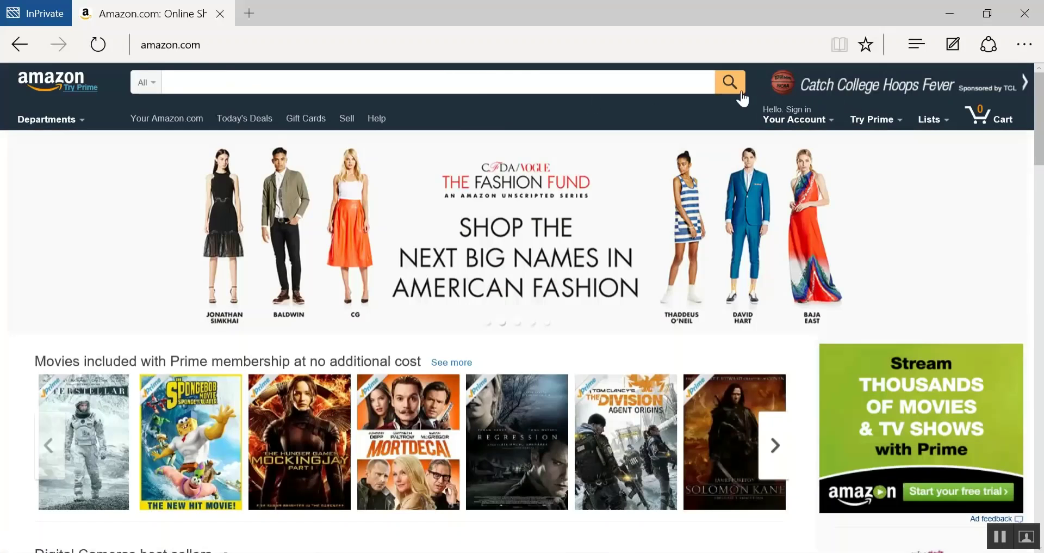
mouse_move(800, 117)
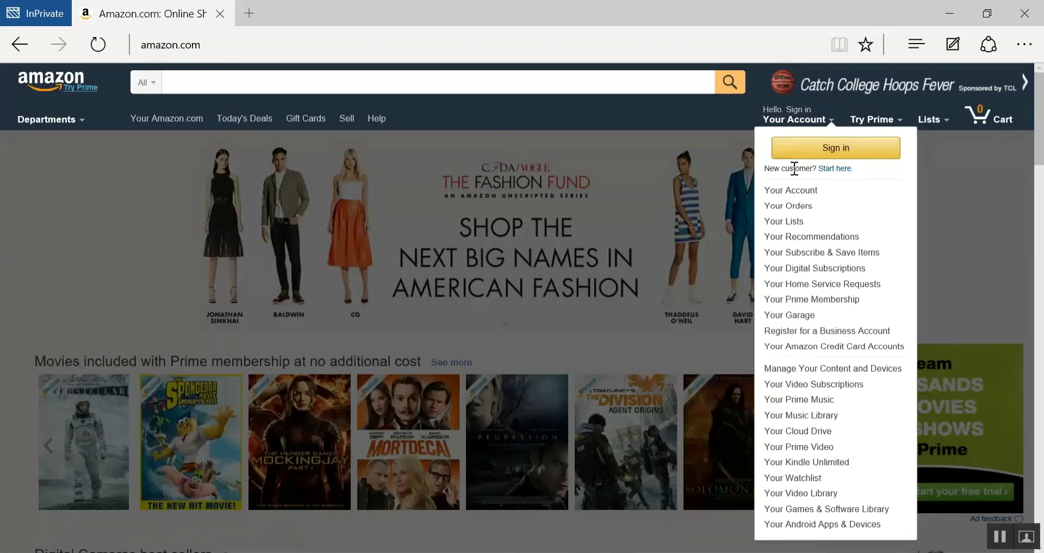
- Start a new Amazon account and fill in the customer's name and e-mail address
left_click(829, 173)
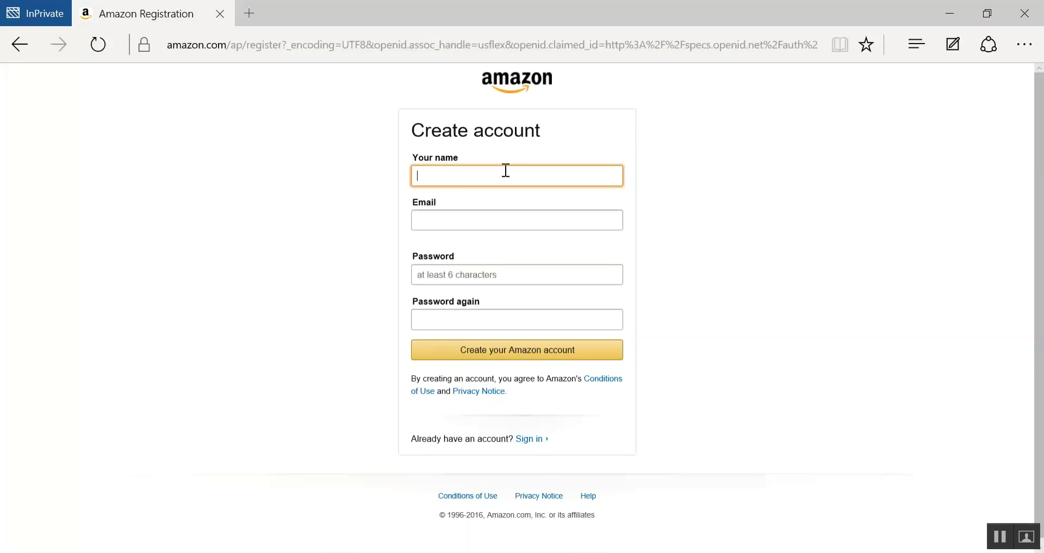
type("John Doe")
left_click(478, 214)
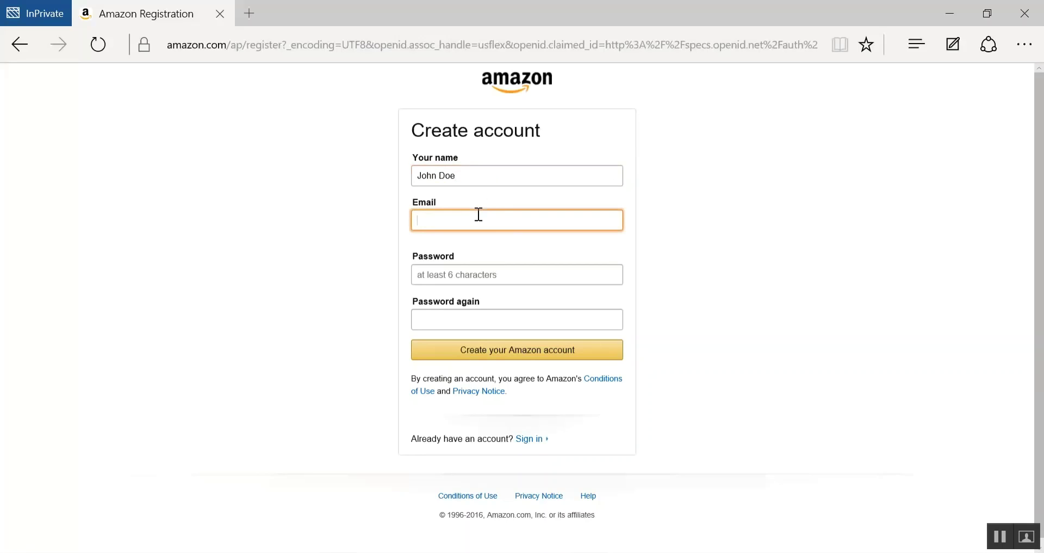
- Enter and confirm the account password, then create the Amazon account
left_click(474, 274)
type("*******")
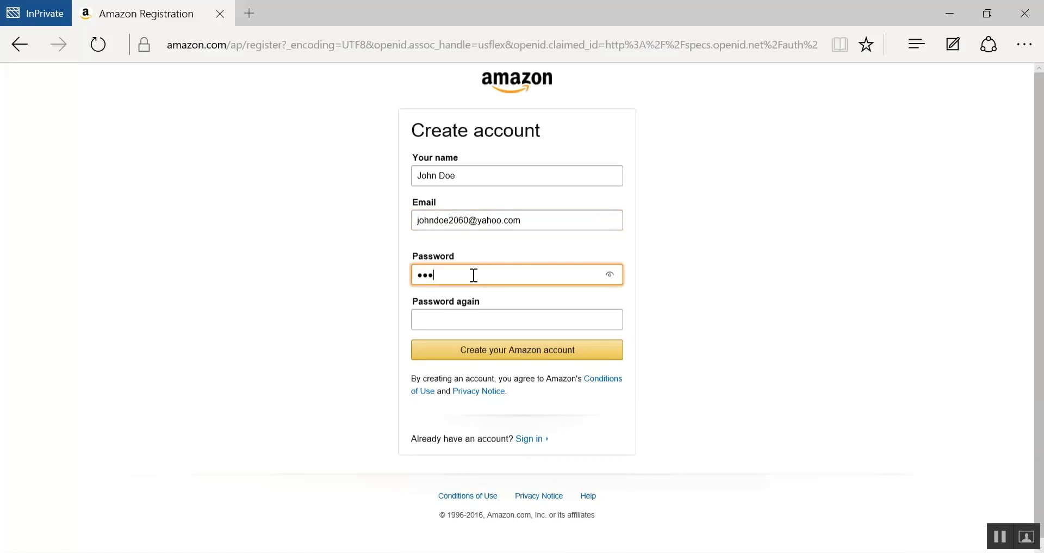
left_click(446, 320)
type("*******")
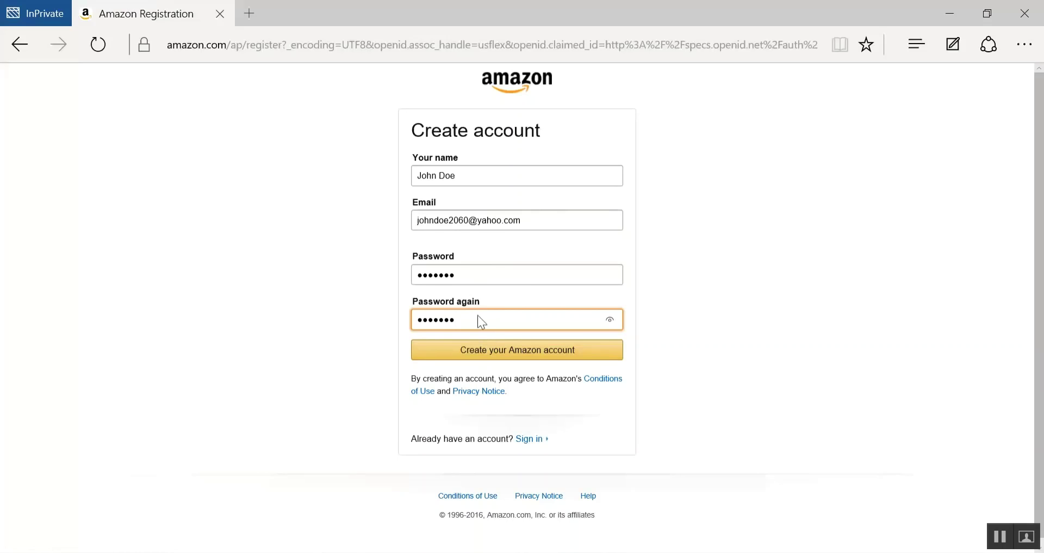
left_click(479, 350)
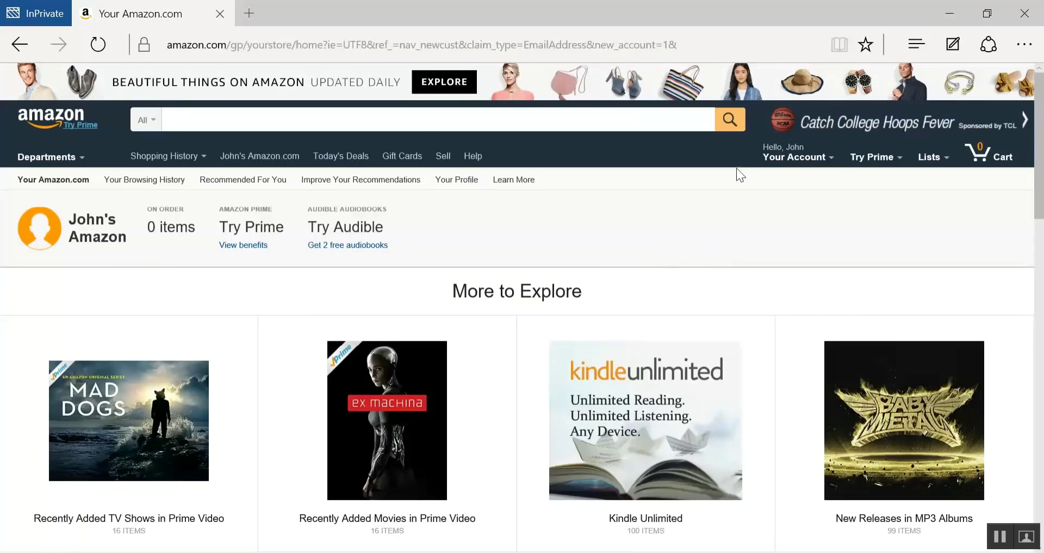
- Switch back to the Fire TV remote session
mouse_move(809, 160)
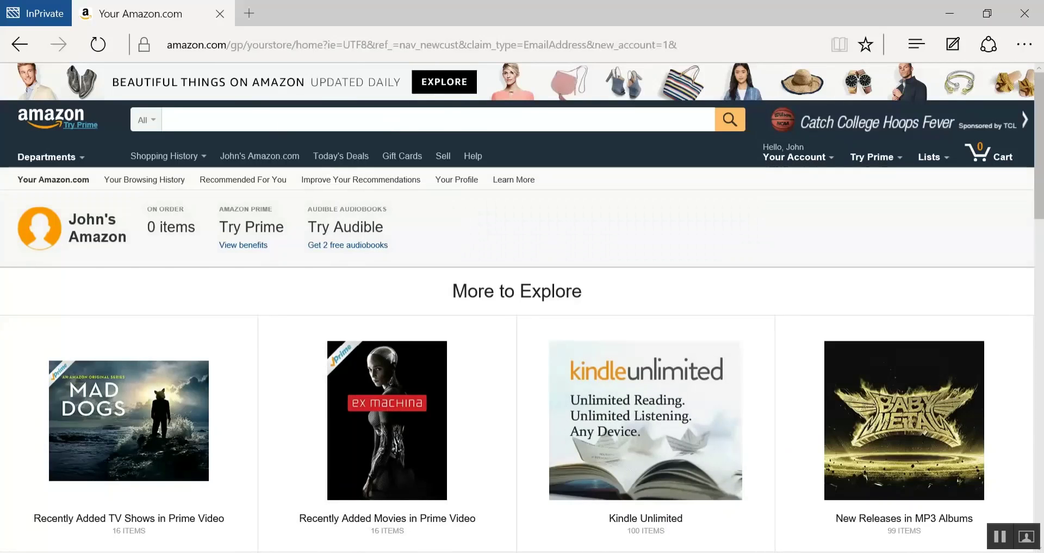
mouse_move(565, 551)
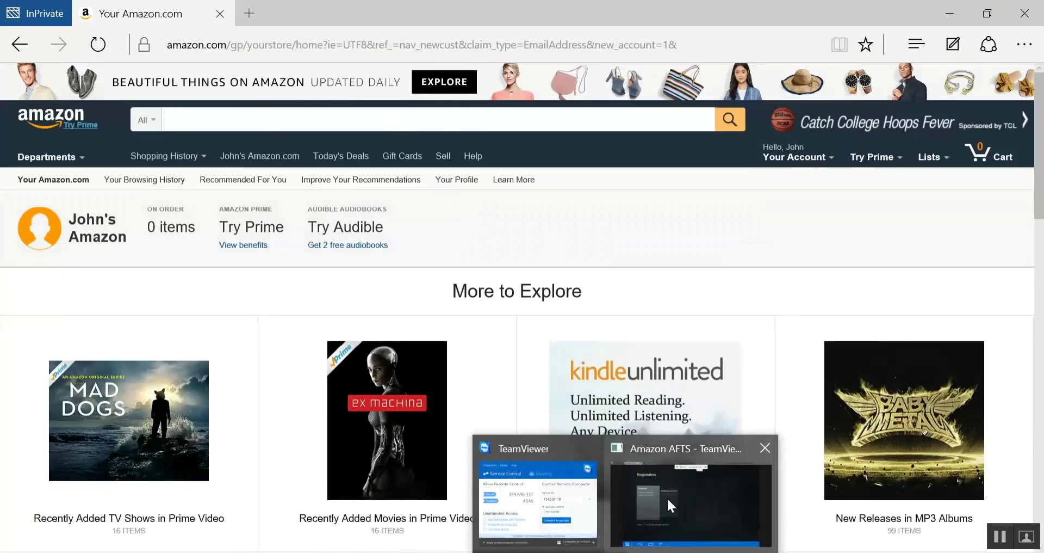
left_click(667, 497)
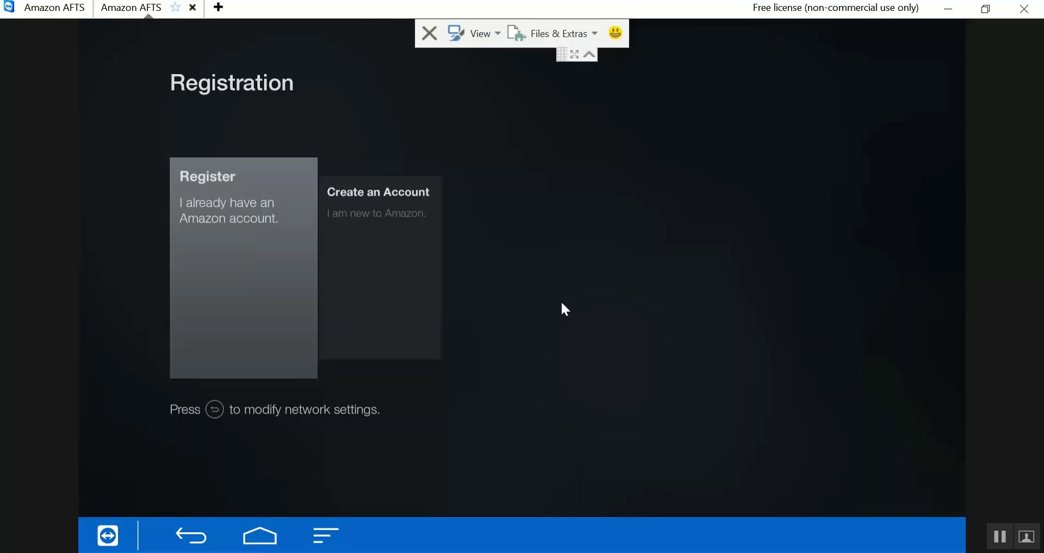
- Choose to register with an existing Amazon account and enter the name part of the login e-mail
key("Return")
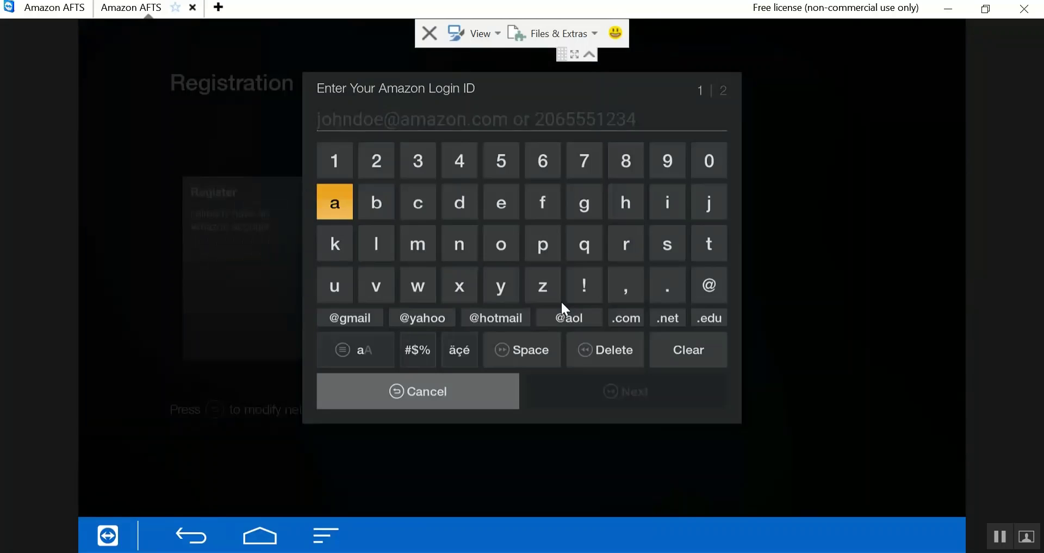
key("Right")
key("Right")
key("Right")
key("Right")
key("Right")
key("Right")
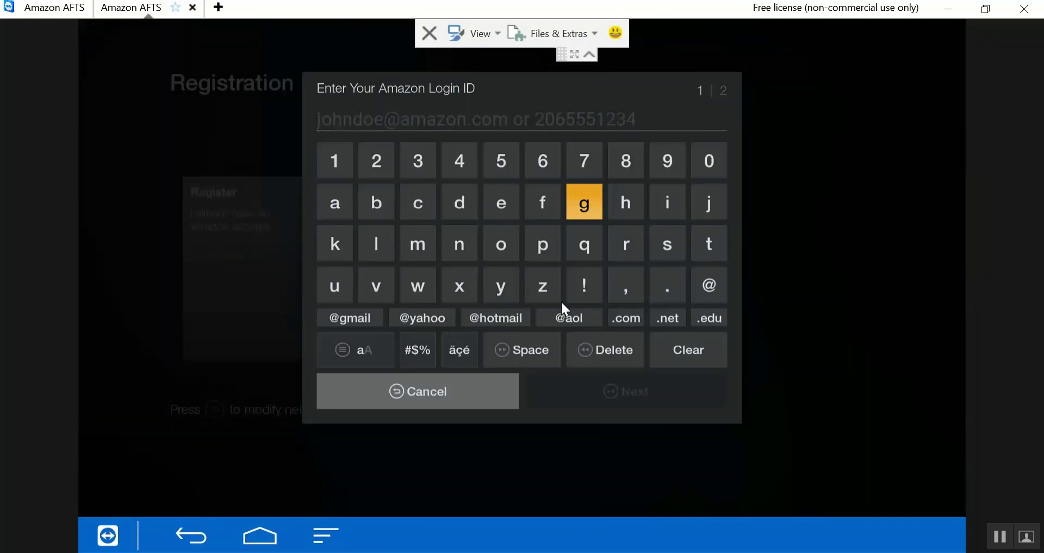
key("Down")
key("Left")
key("Up")
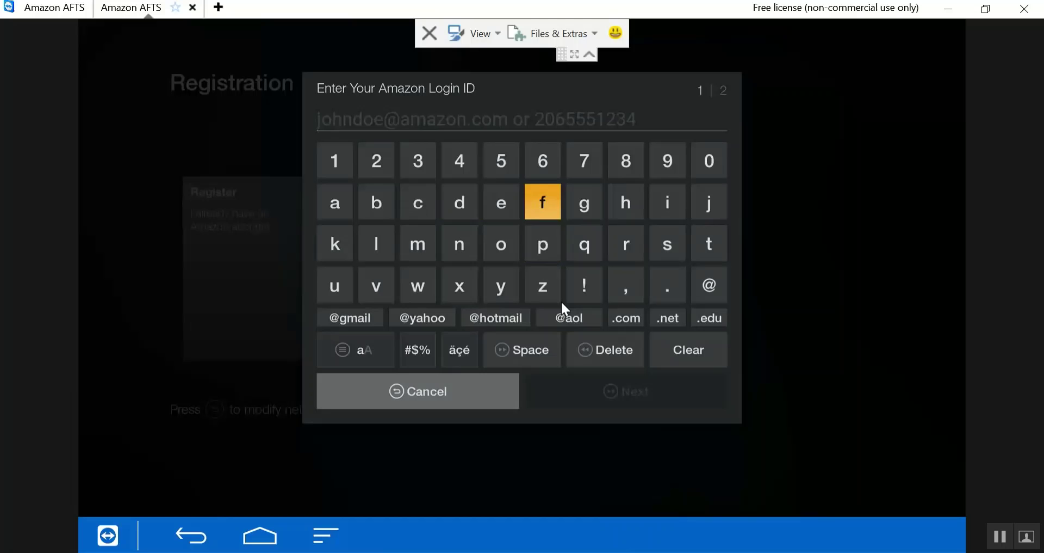
key("Right")
key("Right")
key("Right")
key("Right")
key("Return")
key("Left")
key("Left")
key("Left")
key("Left")
key("Left")
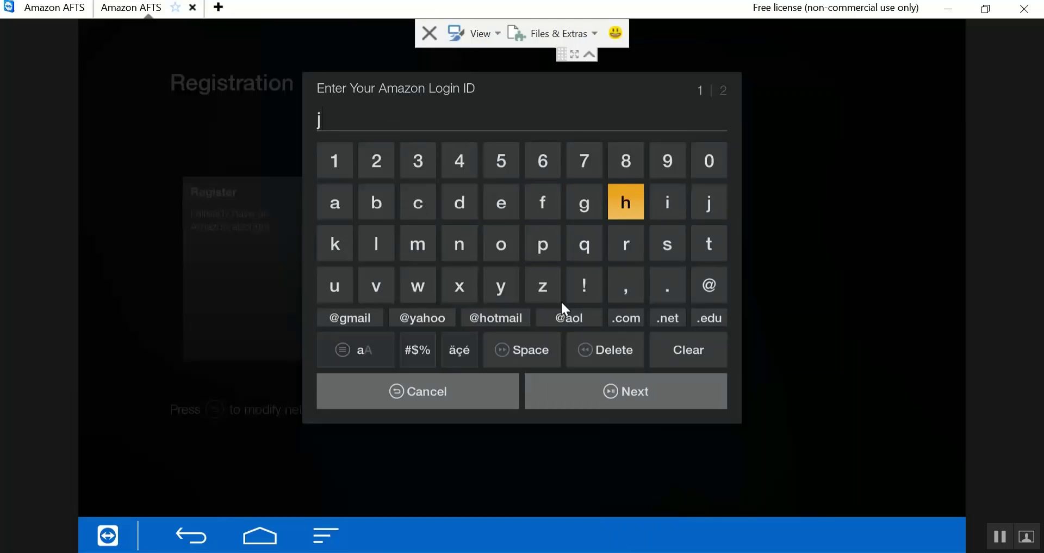
key("Down")
key("Return")
key("Up")
key("Right")
key("Right")
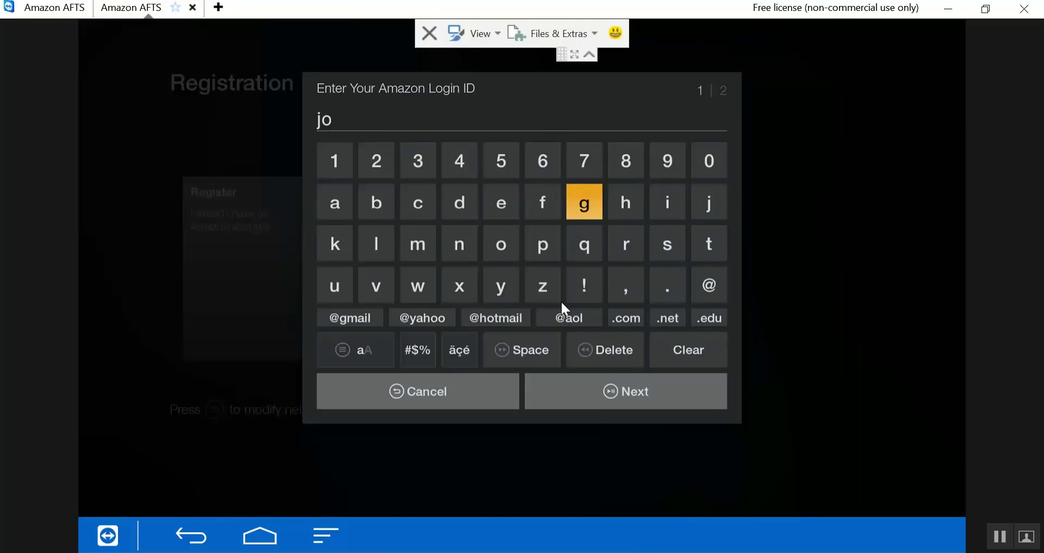
key("Right")
key("Return")
key("Down")
key("Down")
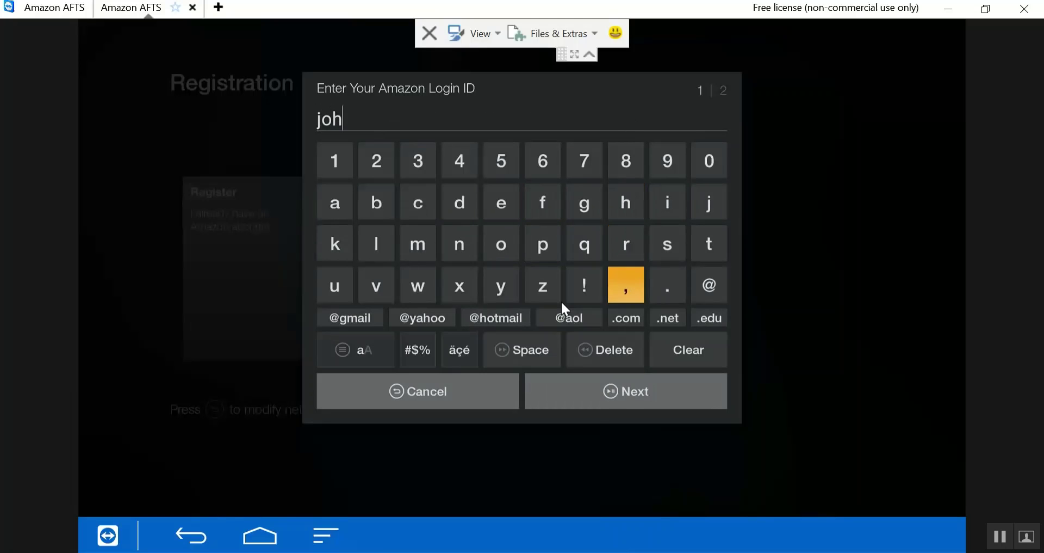
key("Left")
key("Left")
key("Left")
key("Left")
key("Up")
key("Return")
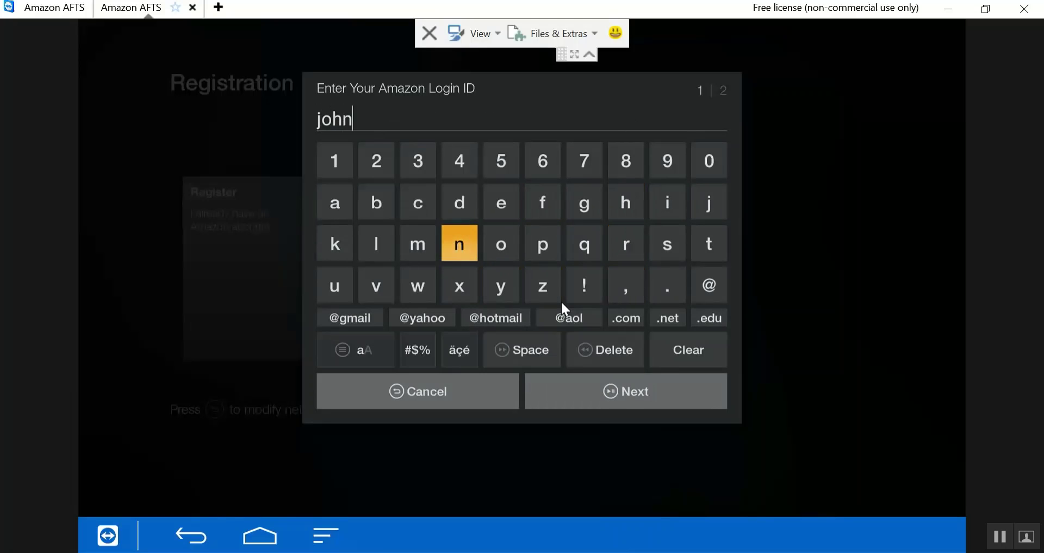
key("Up")
key("Return")
key("Down")
key("Right")
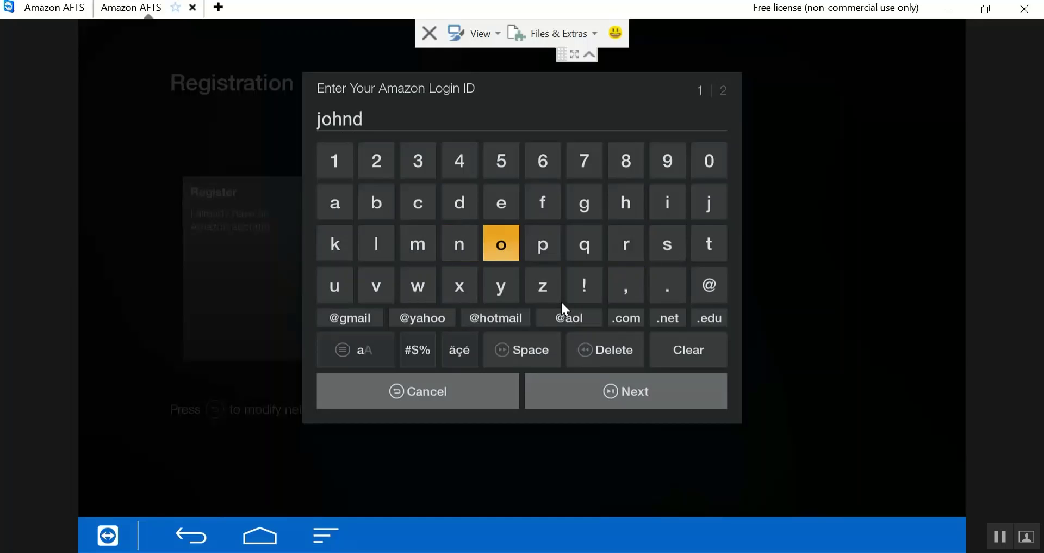
key("Return")
key("Up")
key("Return")
key("Up")
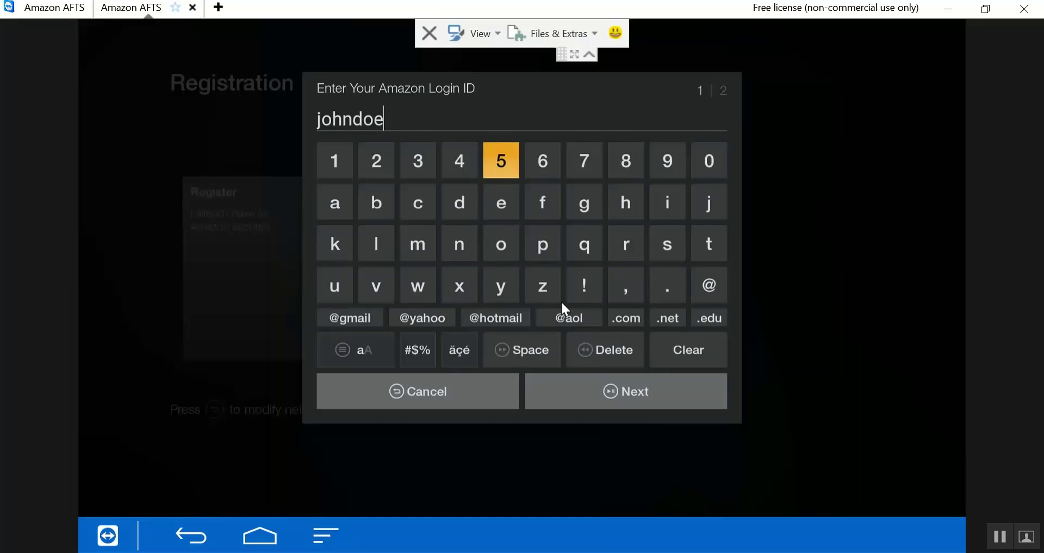
- Add the digits and the yahoo.com domain to complete the login e-mail
key("Left")
key("Left")
key("Left")
key("Return")
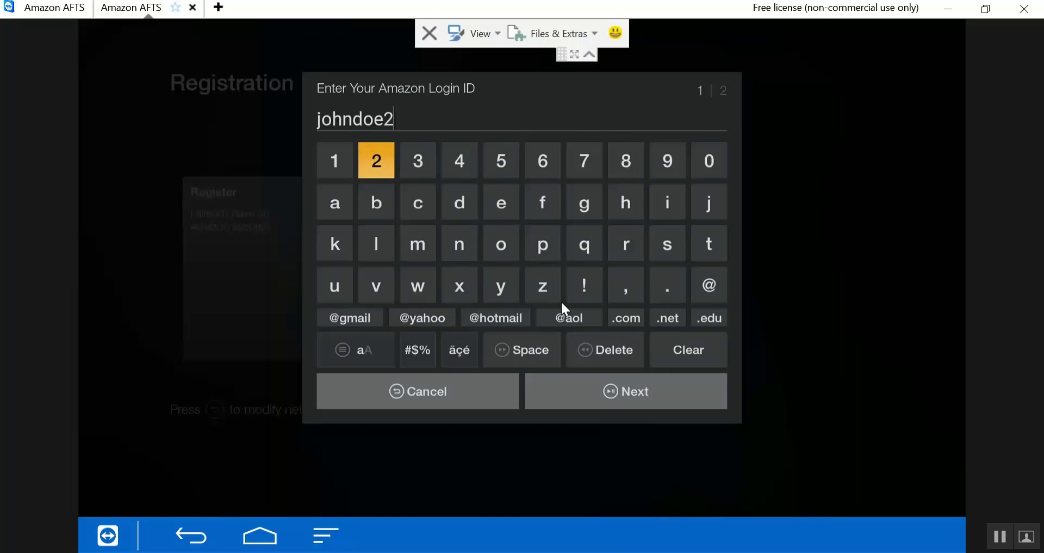
key("Left")
key("Left")
key("Return")
key("Right")
key("Right")
key("Right")
key("Right")
key("Right")
key("Right")
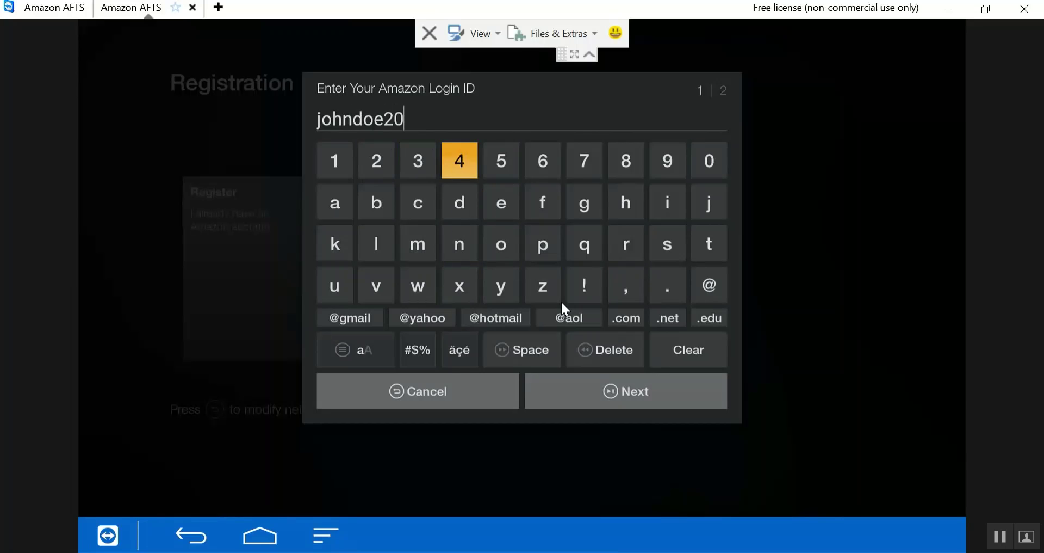
key("Return")
key("Right")
key("Right")
key("Right")
key("Right")
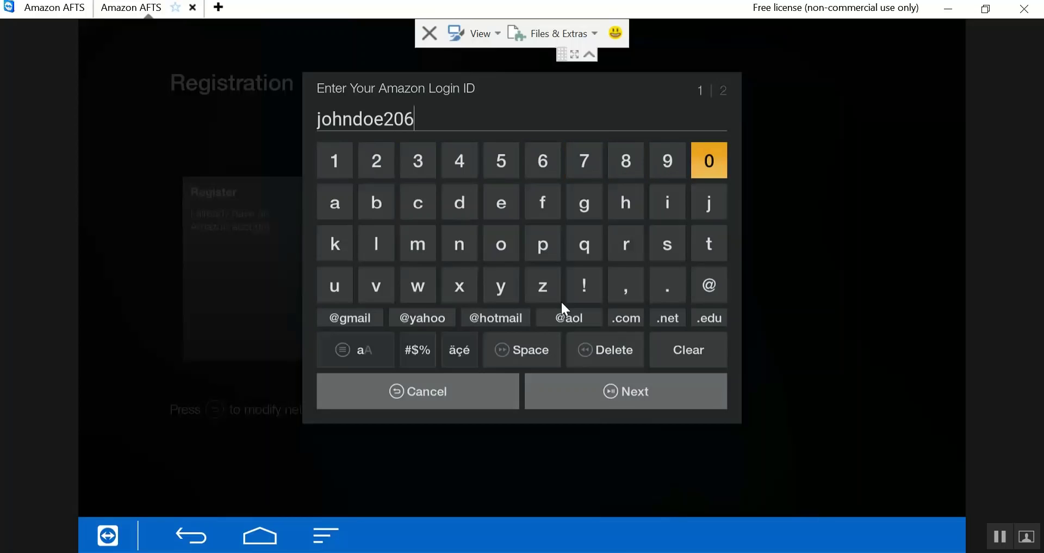
key("Return")
key("Down")
key("Down")
key("Down")
key("Down")
key("Left")
key("Left")
key("Left")
key("Left")
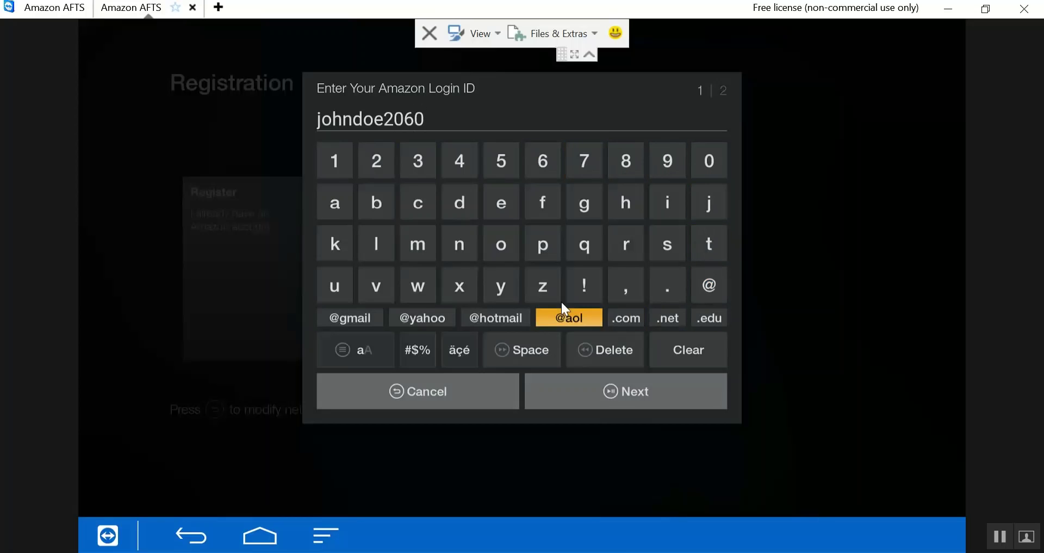
key("Return")
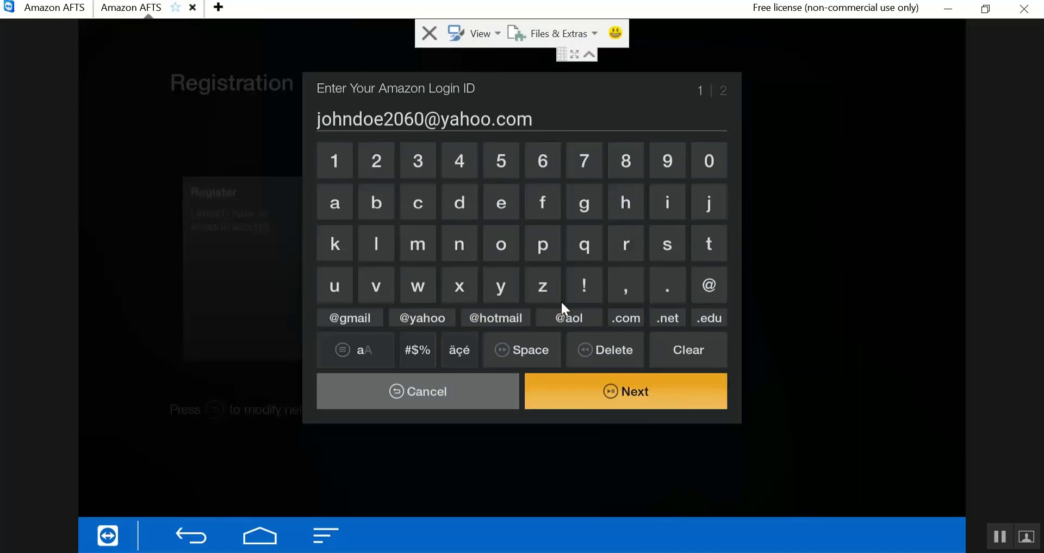
- Advance to the password page, enter the account password, and select SIGN IN
key("Return")
key("Return")
key("Down")
key("Right")
key("Right")
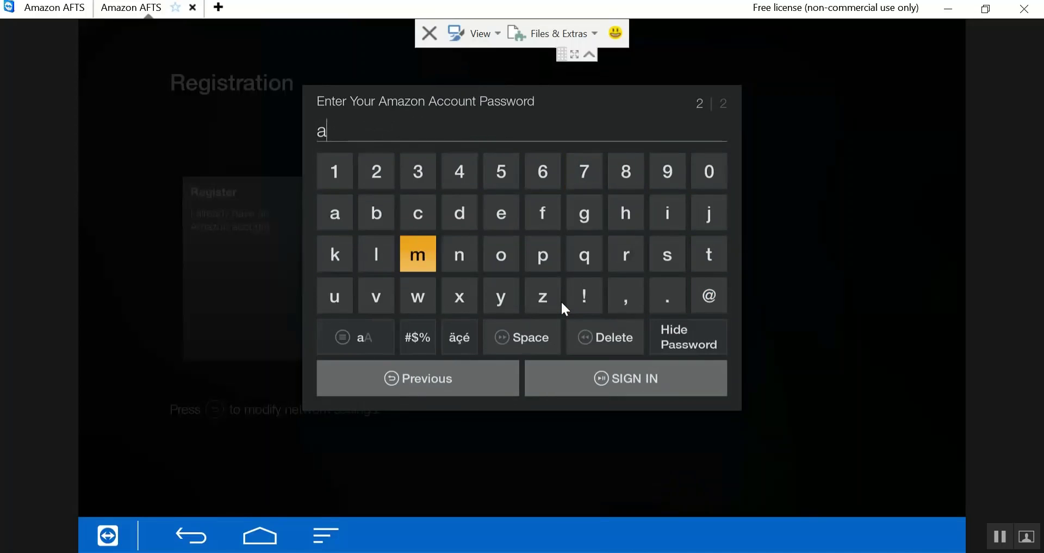
key("Right")
key("Return")
key("Up")
key("Return")
key("Right")
key("Right")
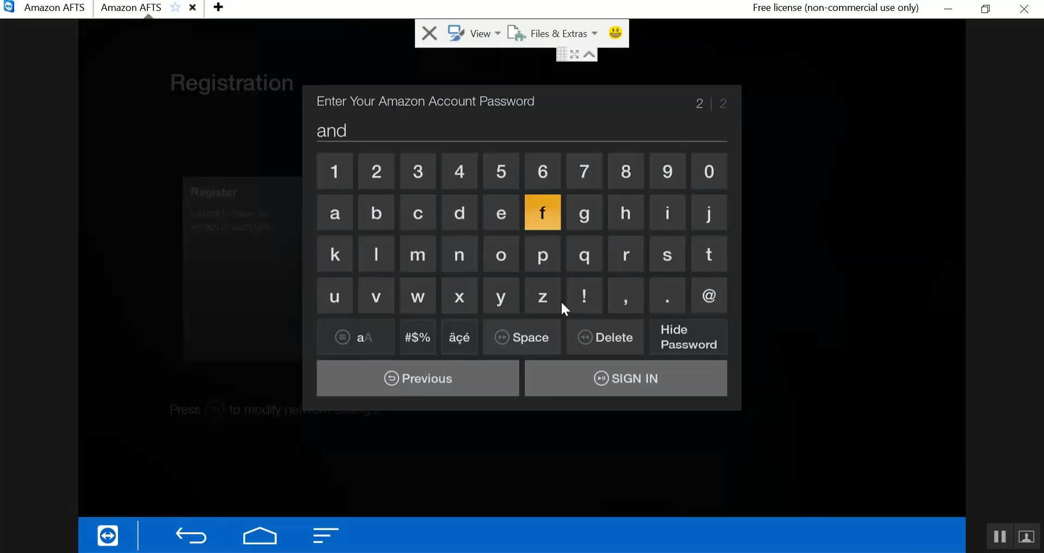
key("Right")
key("Right")
key("Down")
key("Return")
key("Left")
key("Left")
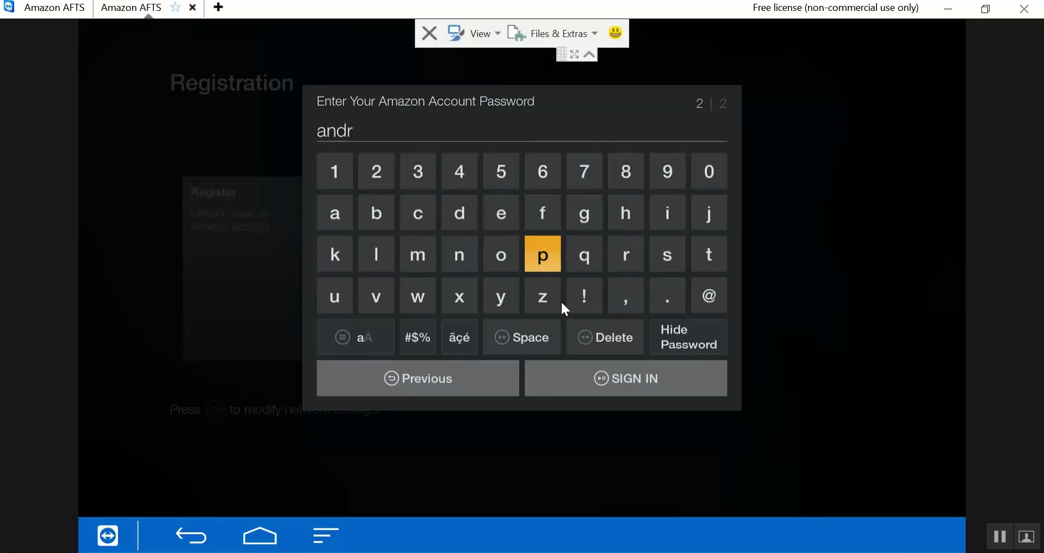
key("Left")
key("Return")
key("Up")
key("Right")
key("Right")
key("Right")
key("Right")
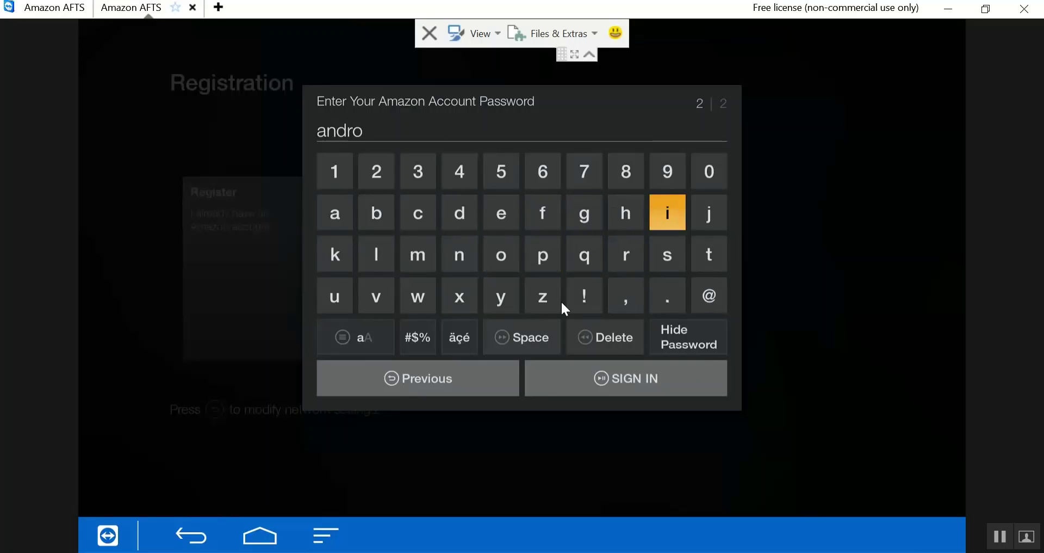
key("Return")
key("Left")
key("Left")
key("Left")
key("Left")
key("Left")
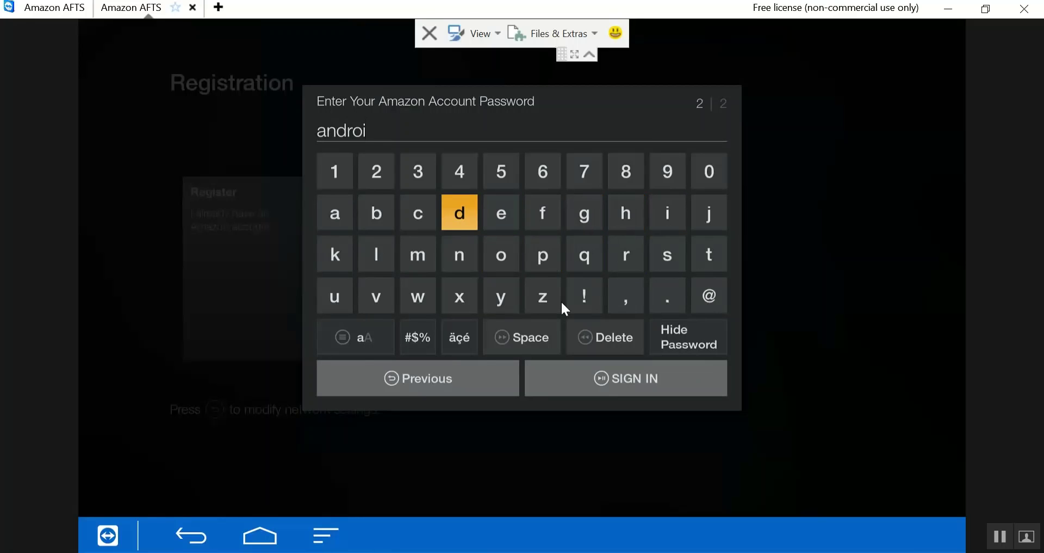
key("Return")
key("Down")
key("Down")
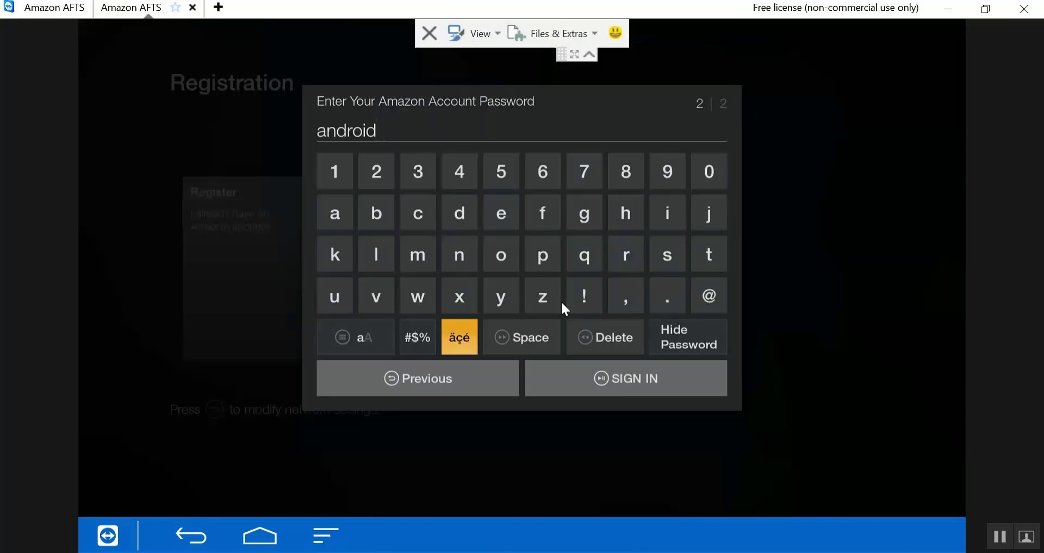
key("Down")
key("Right")
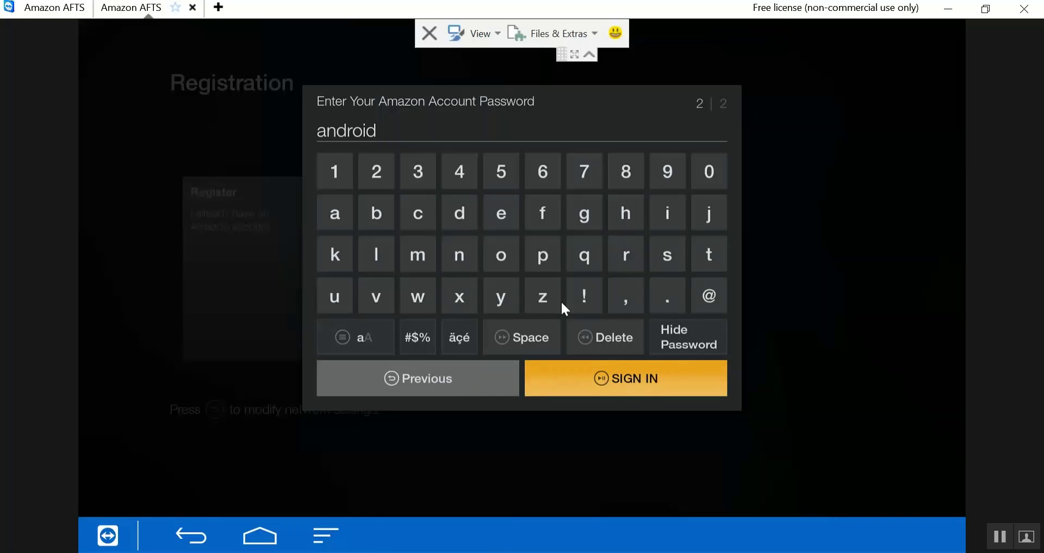
key("Return")
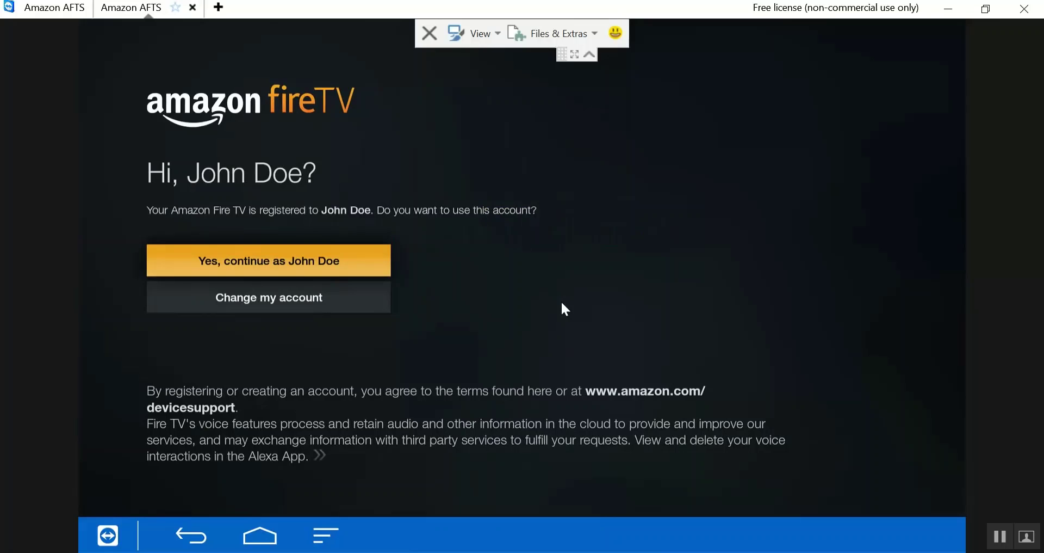
- Confirm continuing as the registered Amazon account holder to finish setup
key("Return")
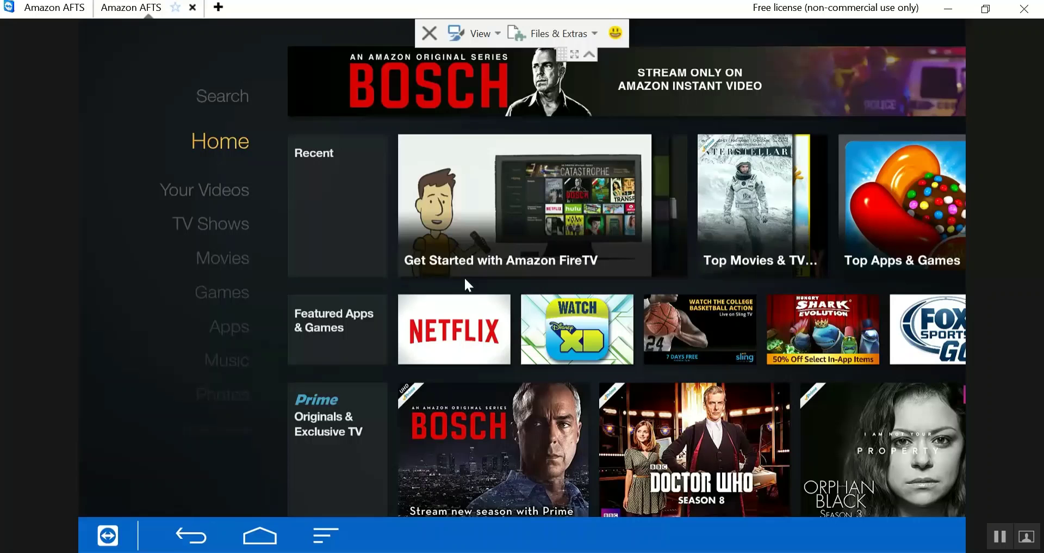
- Expand the Recent row on the Home screen, then return to Home
key("Right")
key("Return")
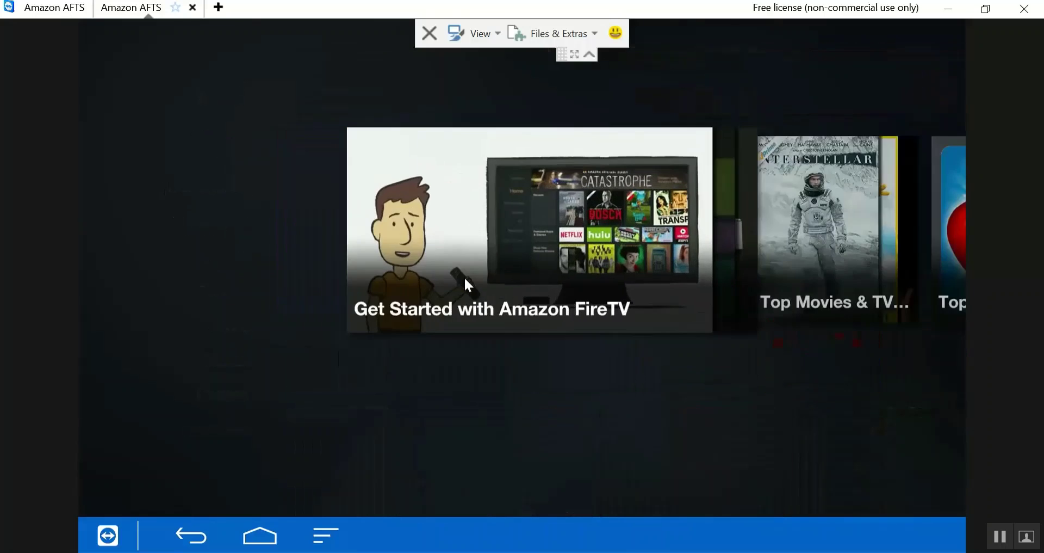
key("Escape")
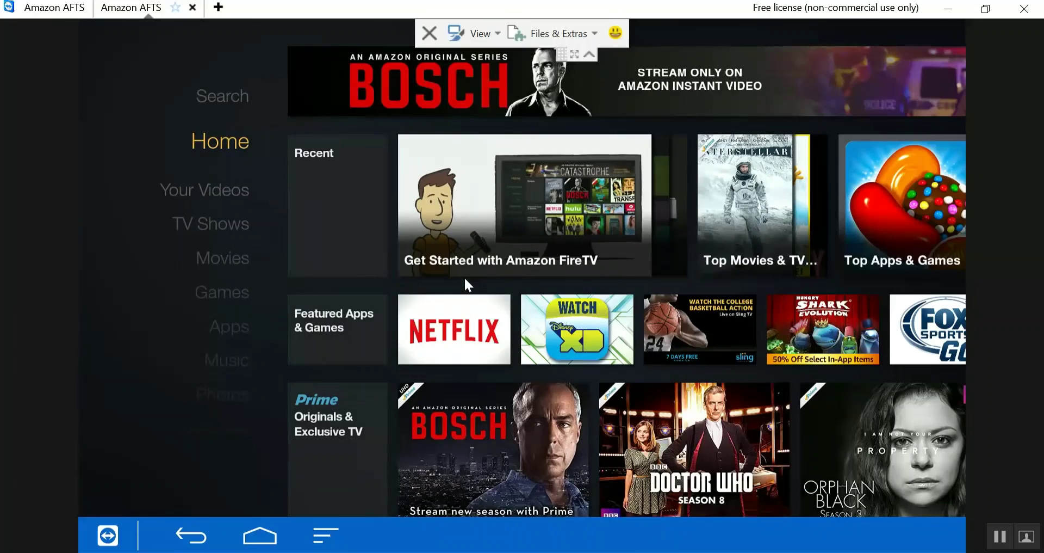
- Go to Settings > Applications, select Kodi in the installed apps list and launch it
key("Down")
key("Down")
key("Down")
key("Down")
key("Down")
key("Down")
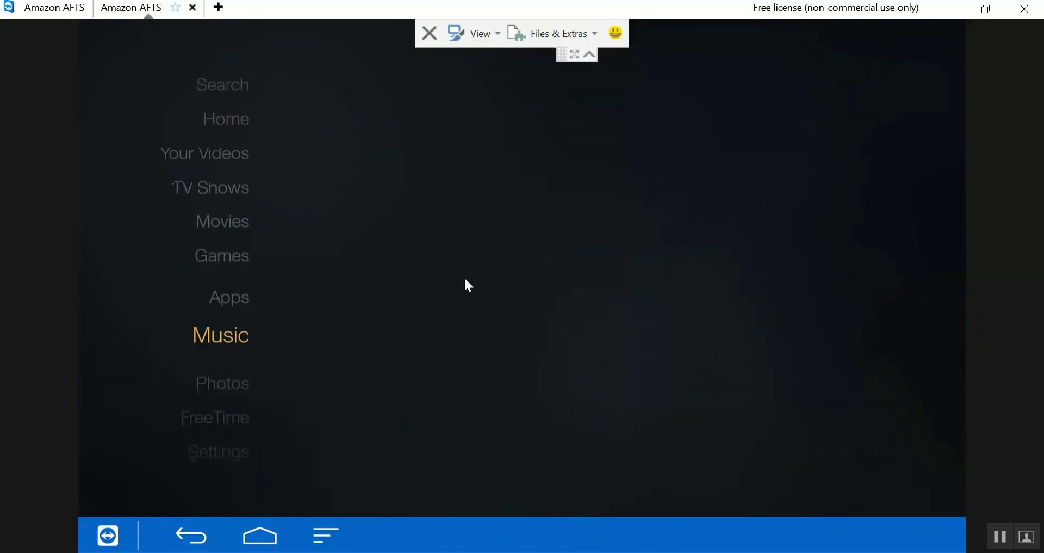
key("Down")
key("Down")
key("Down")
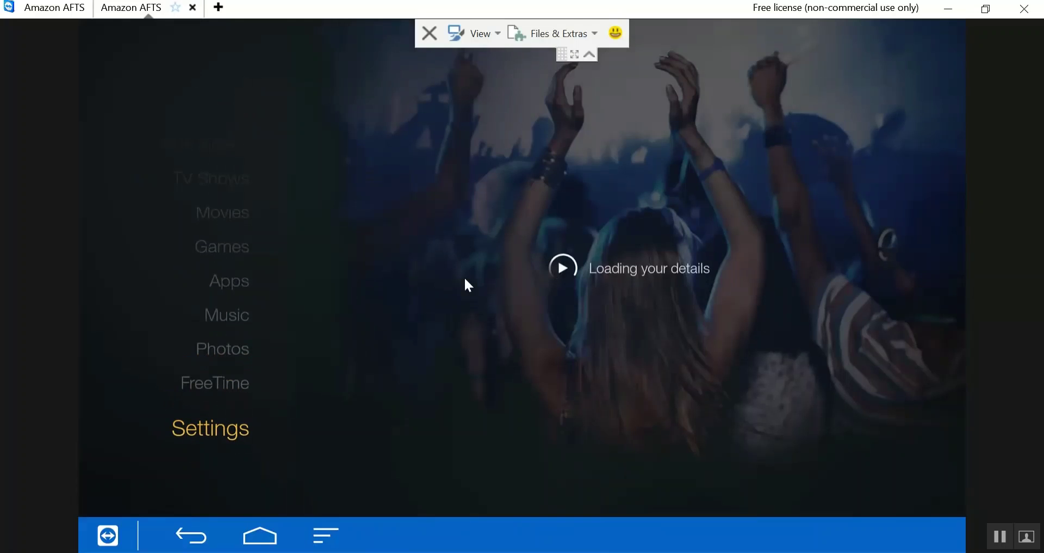
key("Right")
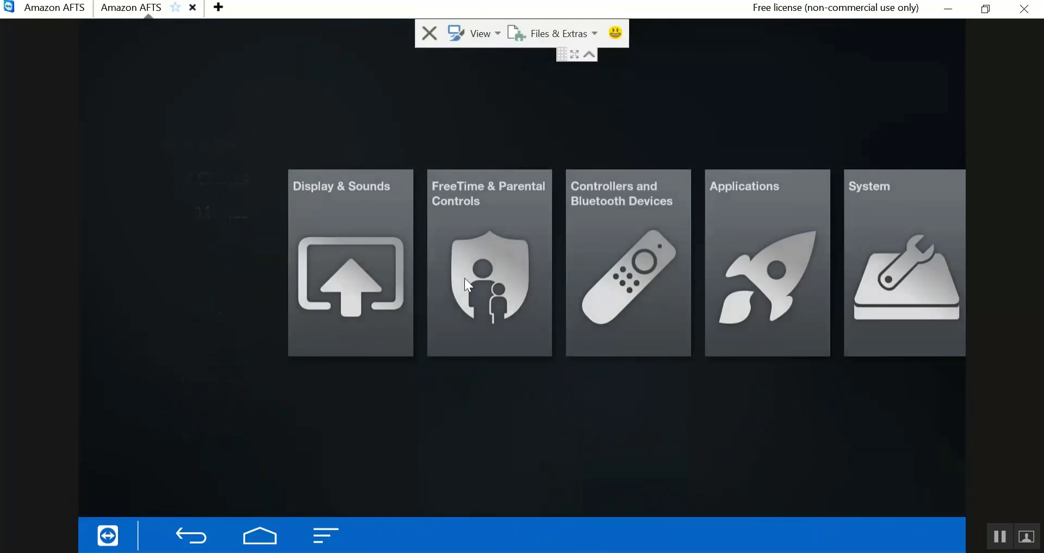
key("Right")
key("Right")
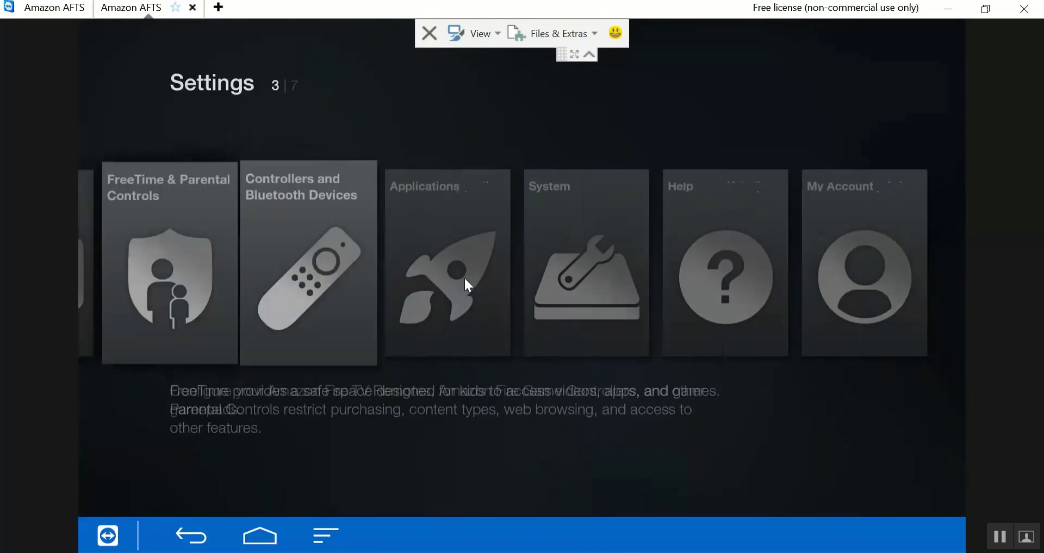
key("Return")
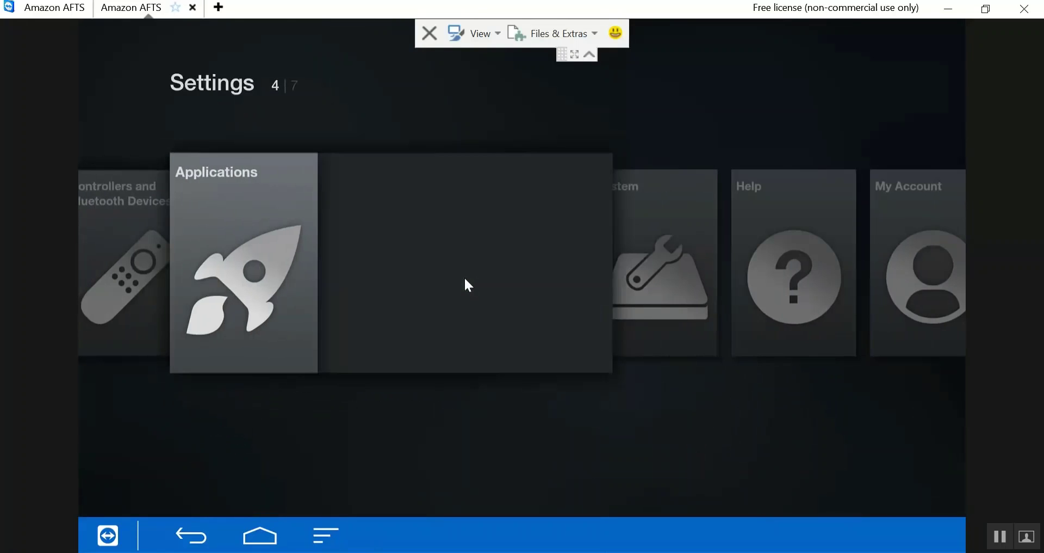
key("Down")
key("Down")
key("Down")
key("Down")
key("Down")
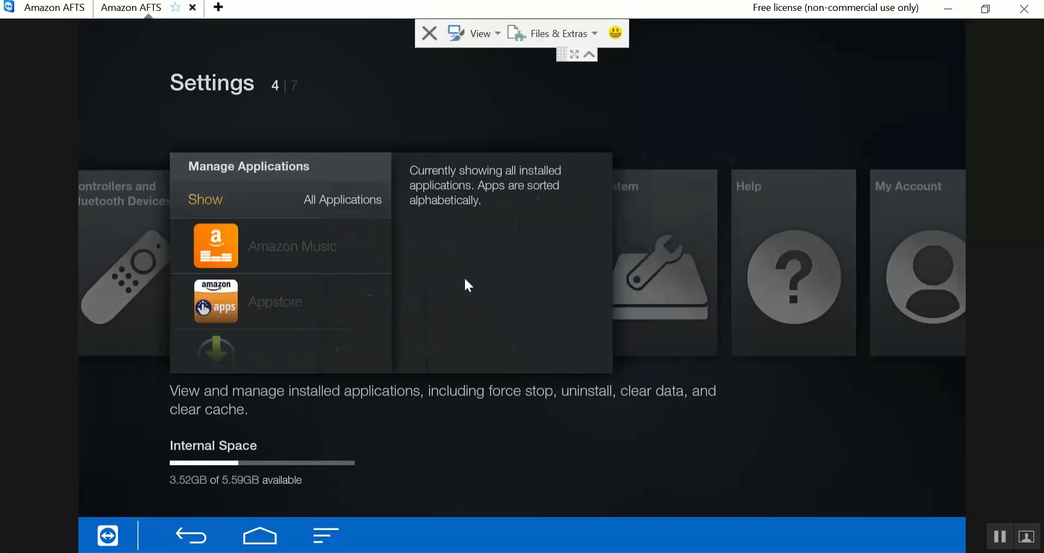
key("Down")
key("Down")
key("Down")
key("Down")
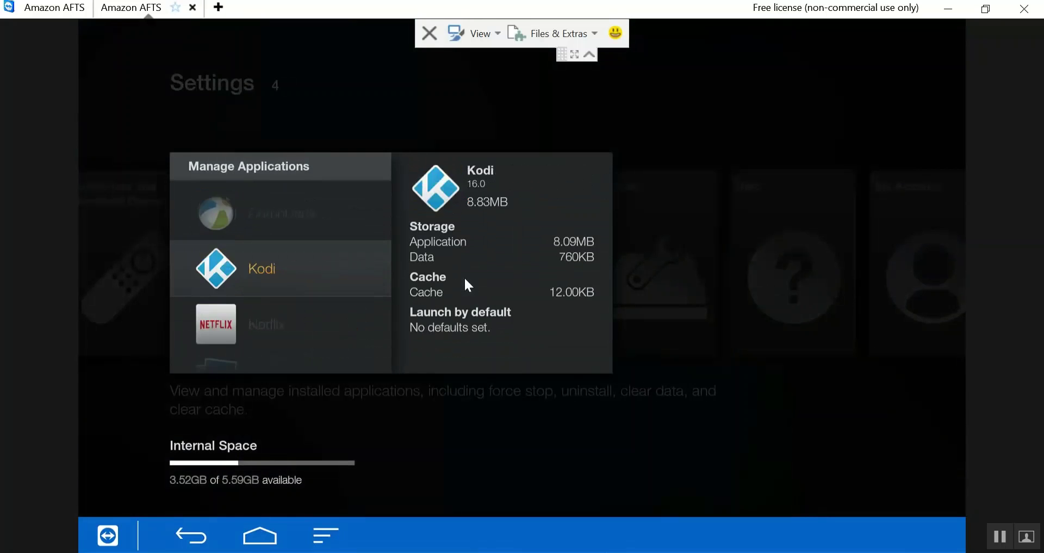
key("Return")
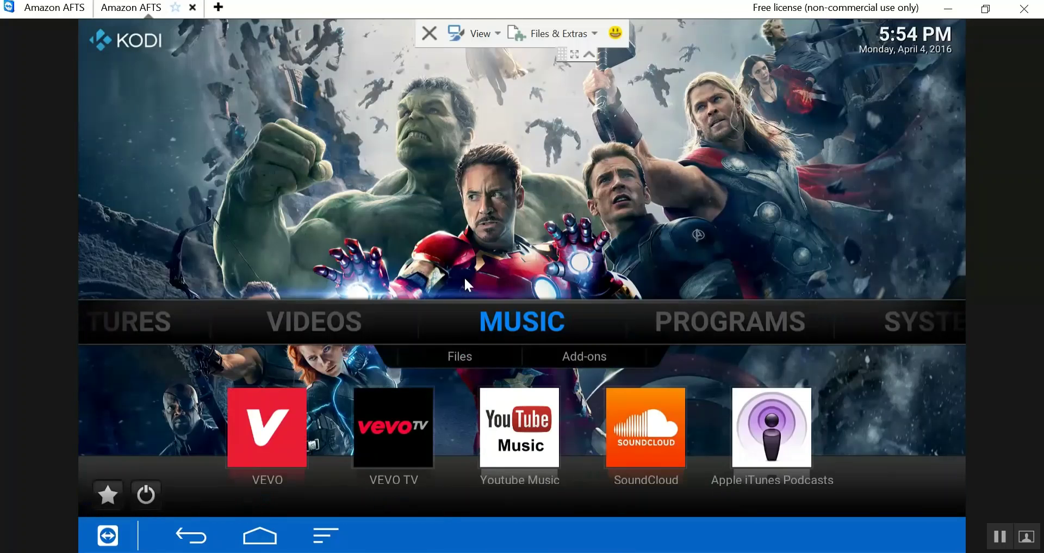
- Move from Kodi's home menu down to the power button and choose Exit to quit Kodi
key("Right")
key("Left")
key("Left")
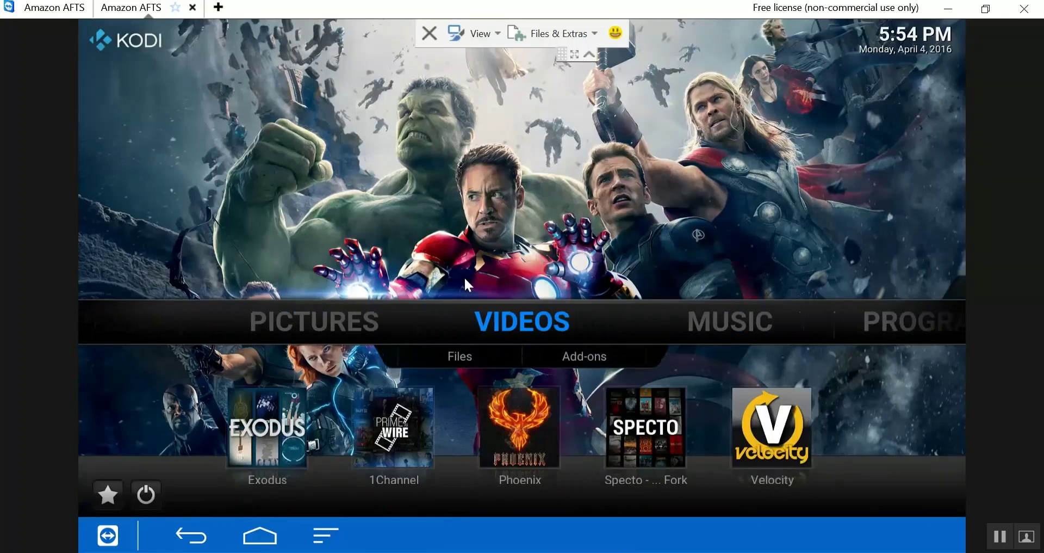
key("Right")
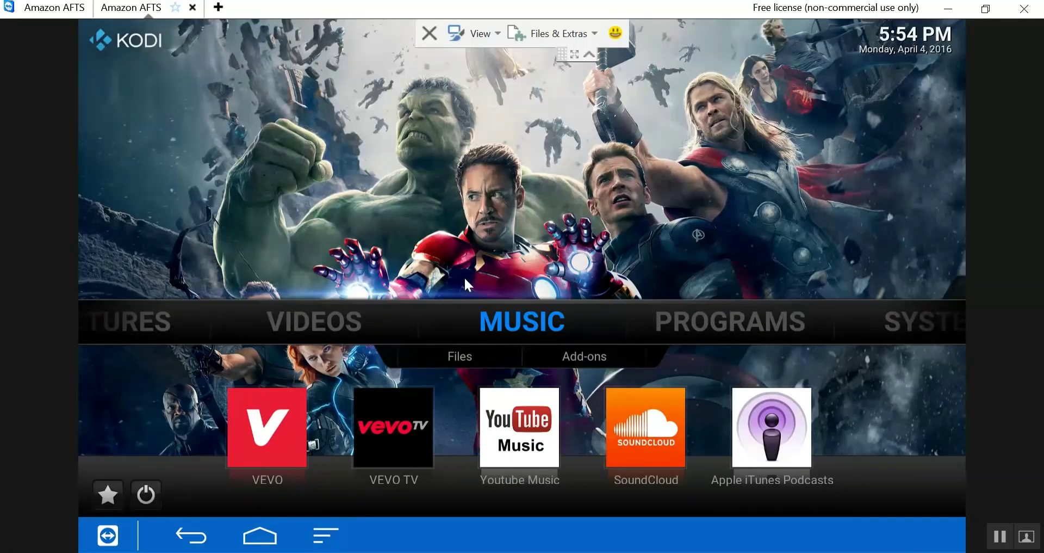
key("Down")
key("Down")
key("Down")
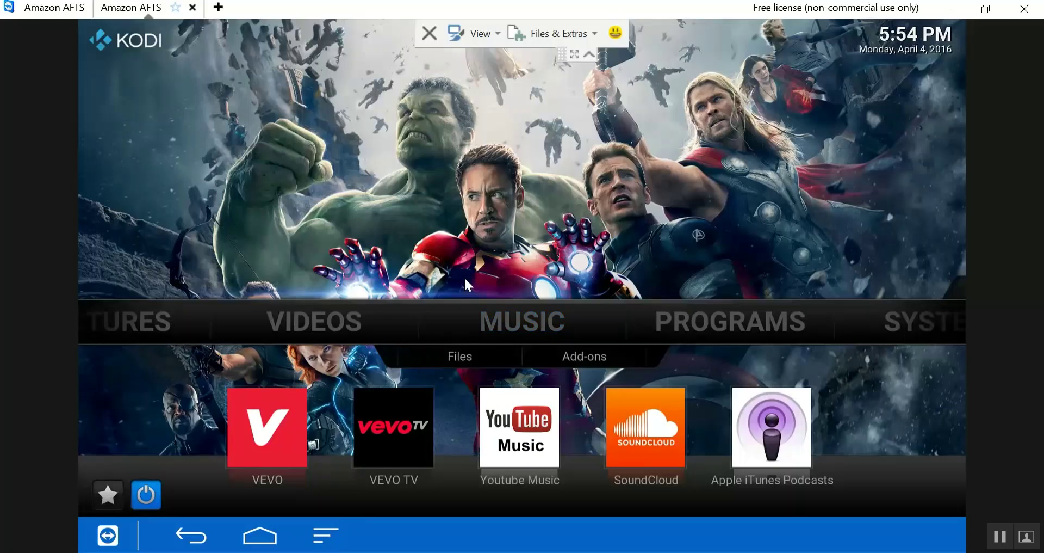
key("Return")
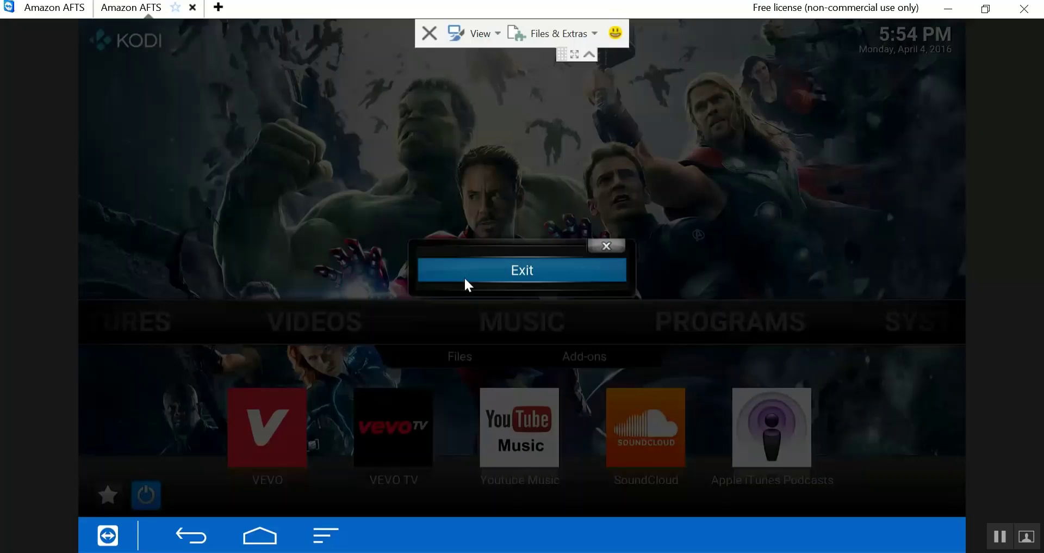
left_click(465, 272)
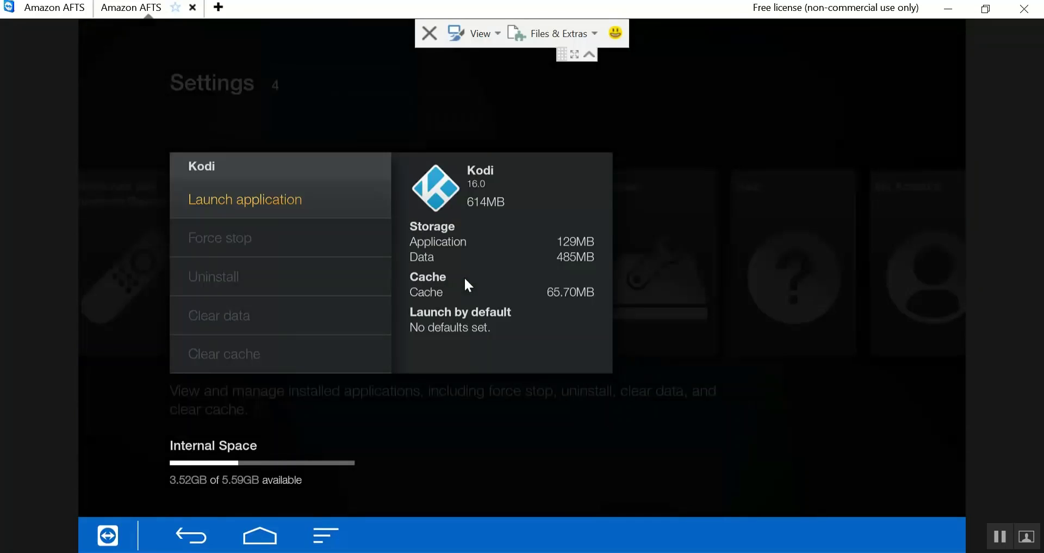
- Back out of the Kodi app settings and move through the sidebar to the Apps section
key("Escape")
key("Escape")
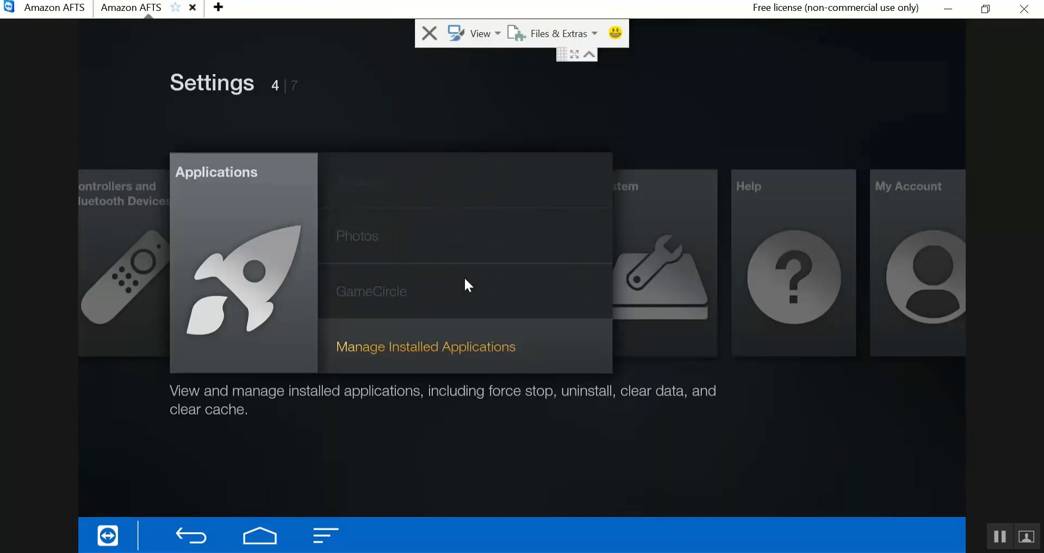
key("Escape")
key("Escape")
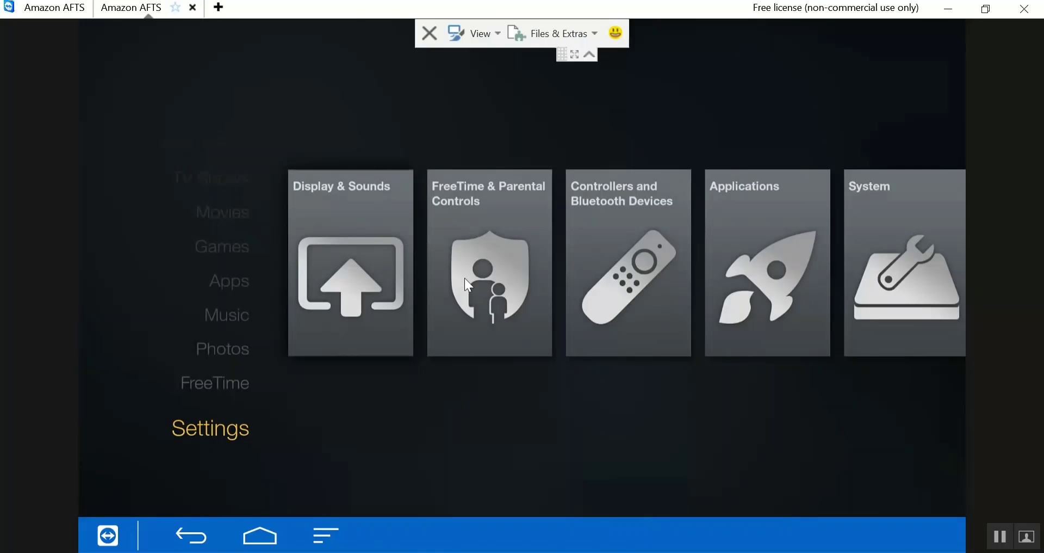
key("Up")
key("Up")
key("Up")
key("Up")
key("Up")
key("Up")
key("Up")
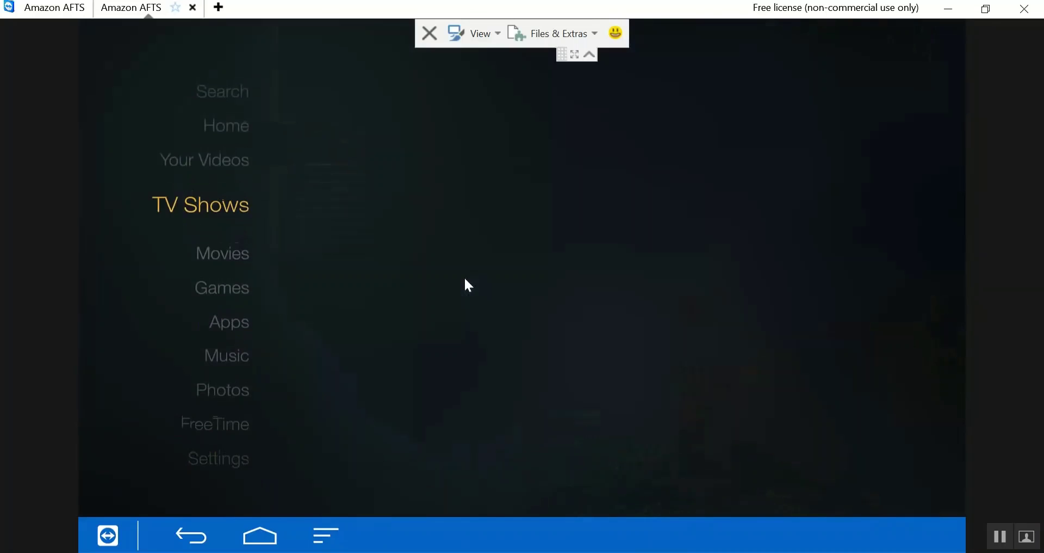
key("Up")
key("Up")
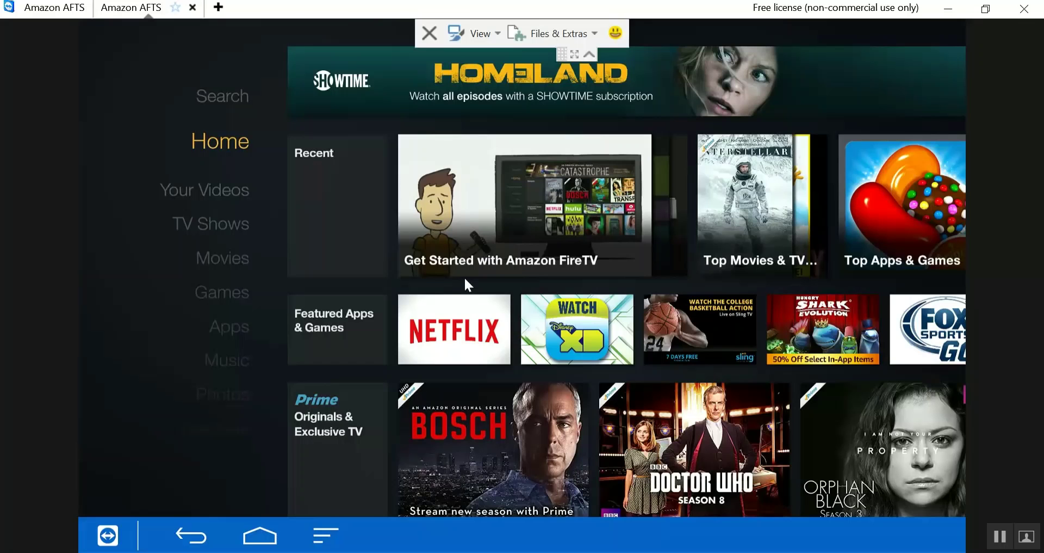
key("Down")
key("Down")
key("Down")
key("Down")
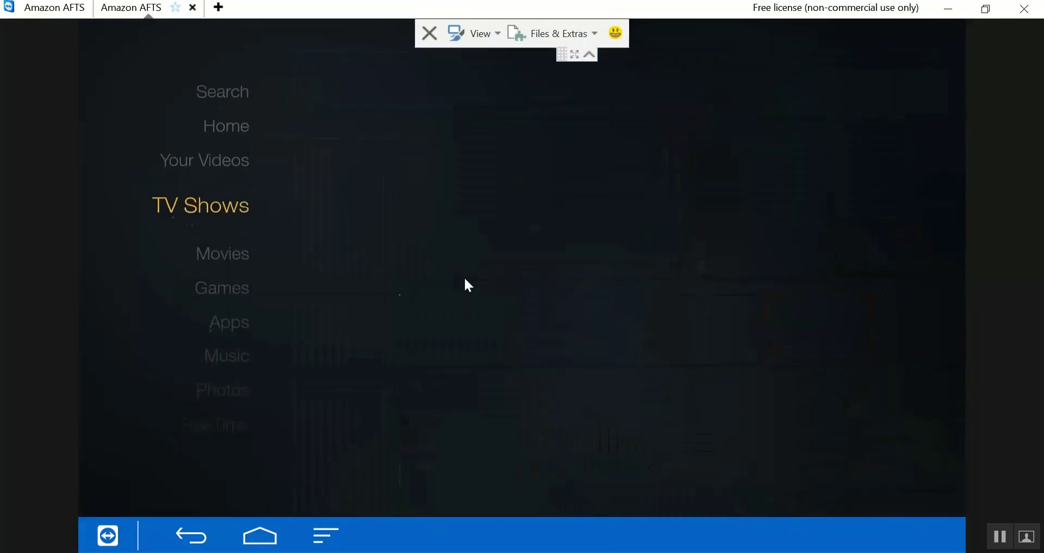
key("Down")
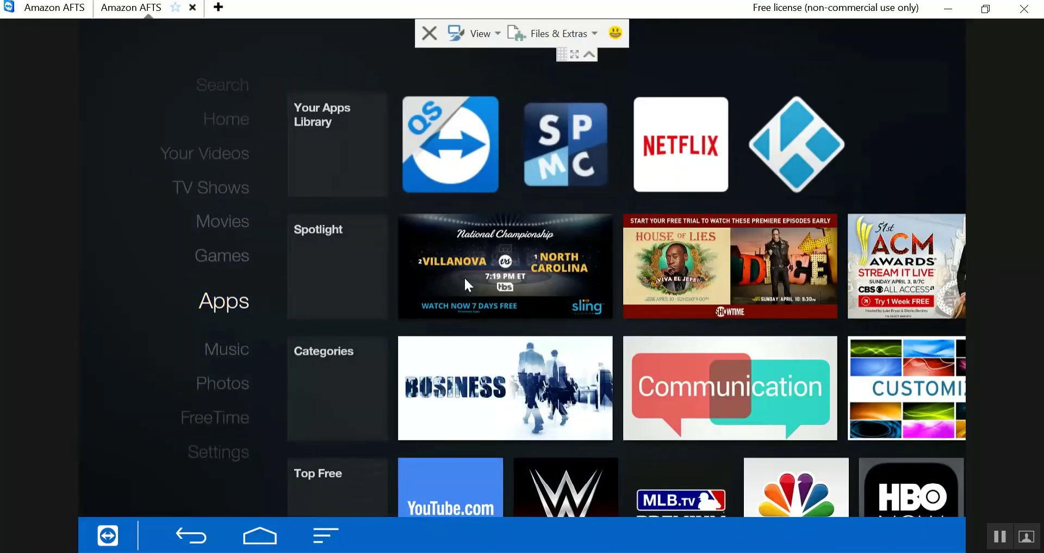
- Launch Kodi from Your Apps Library, then quit it through its power menu's Exit
key("Right")
key("Return")
key("Right")
key("Right")
key("Right")
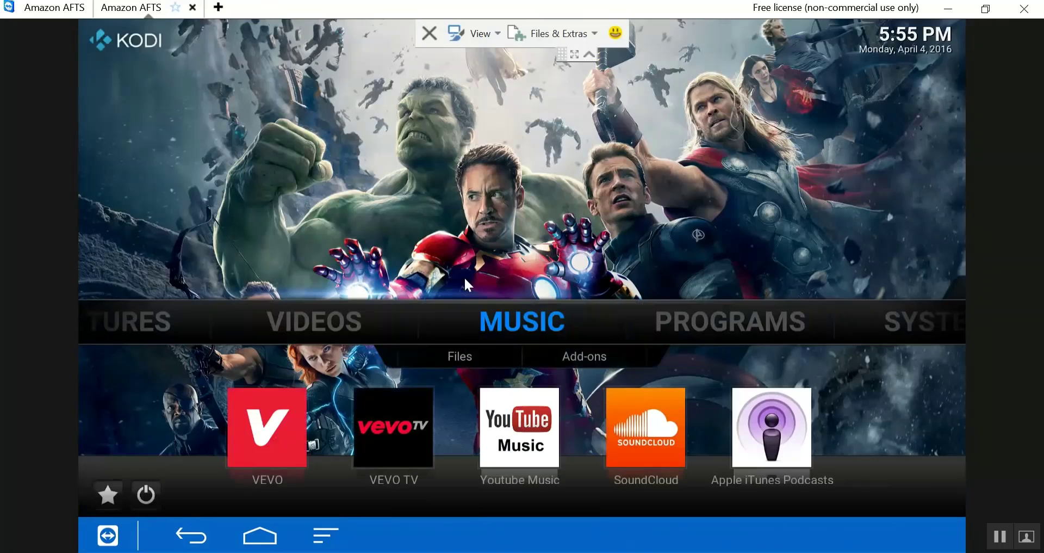
key("Down")
key("Down")
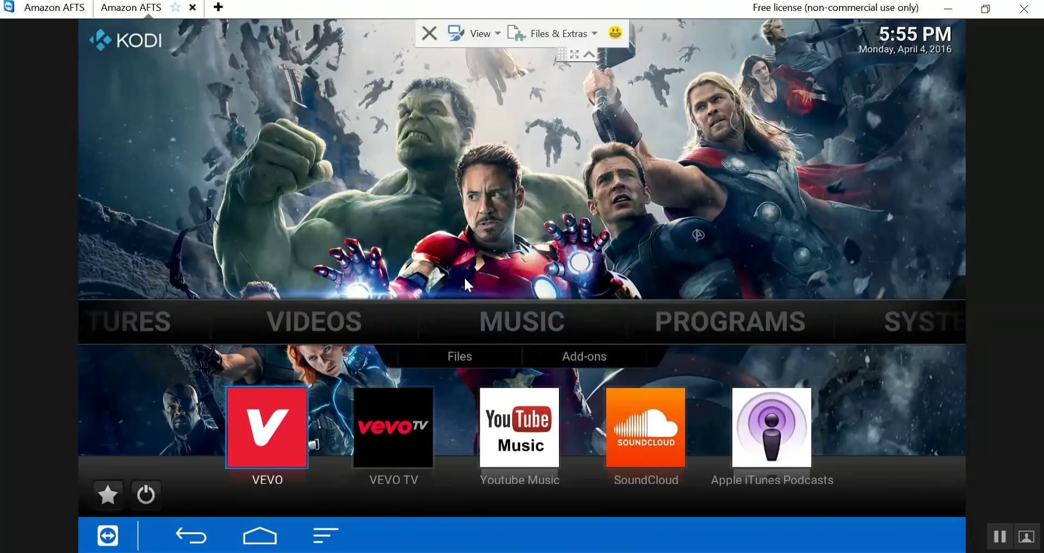
key("Down")
key("Return")
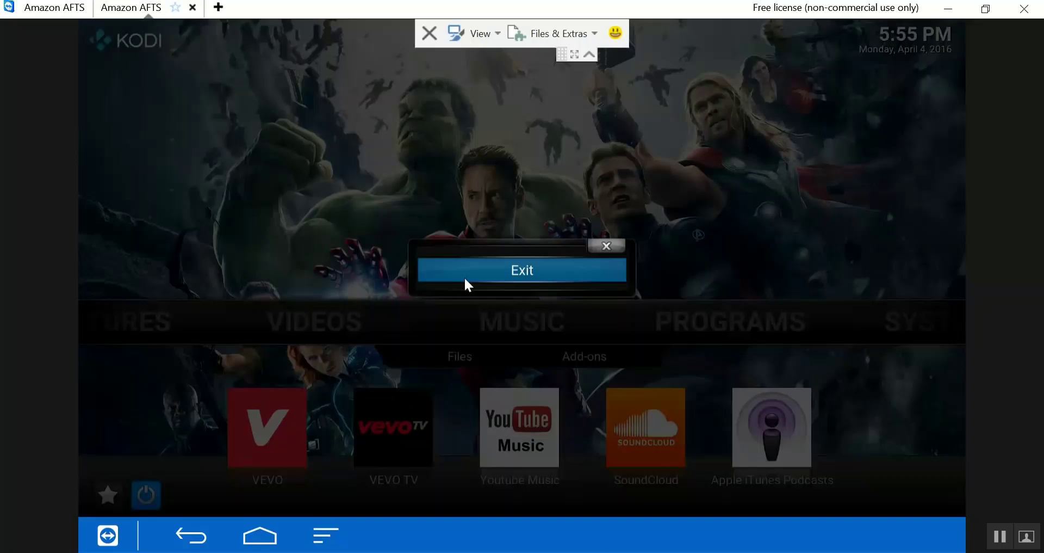
left_click(466, 278)
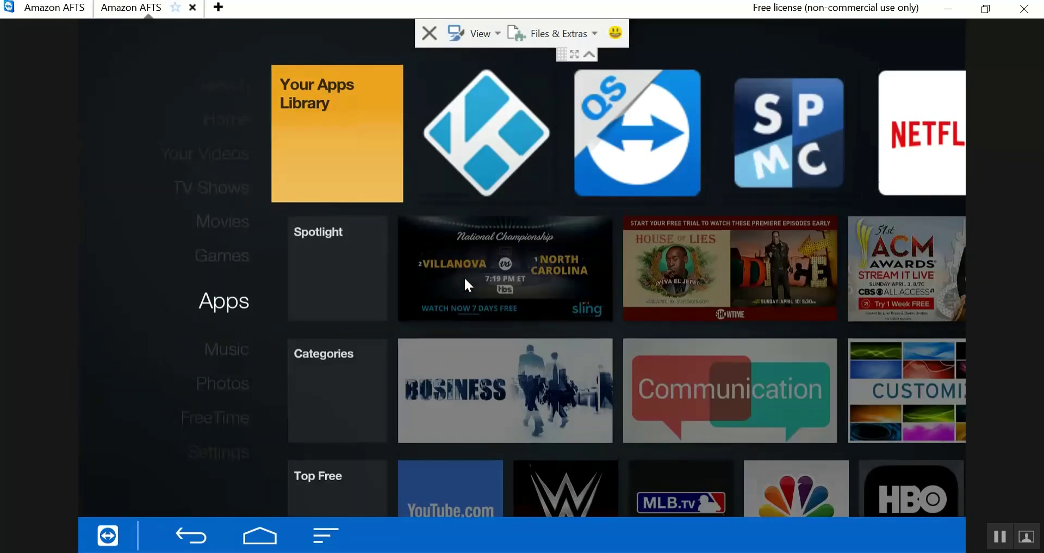
- Go up to Home, expand the Recent row to confirm Kodi is first, then close it
key("Up")
key("Up")
key("Up")
key("Up")
key("Up")
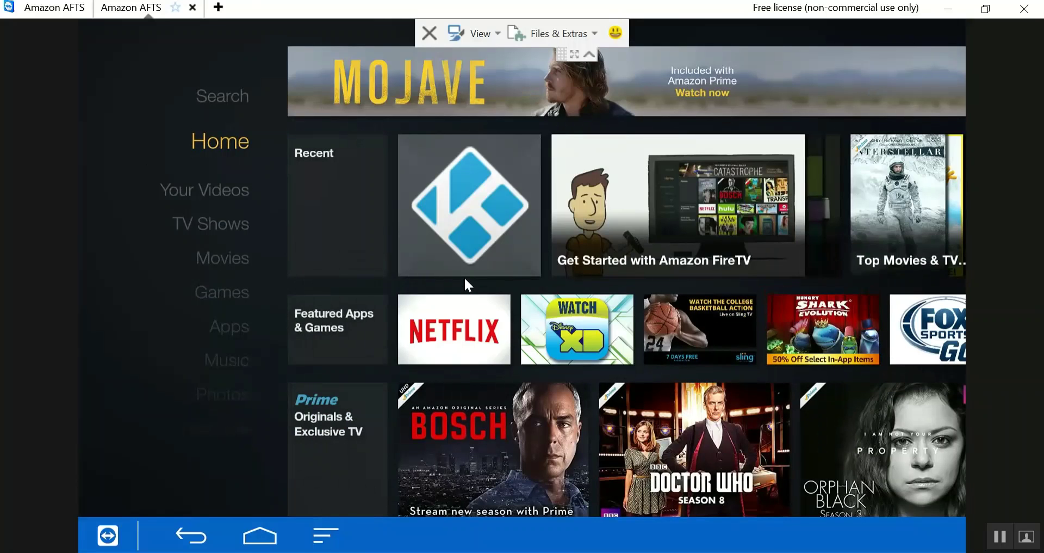
key("Right")
key("Right")
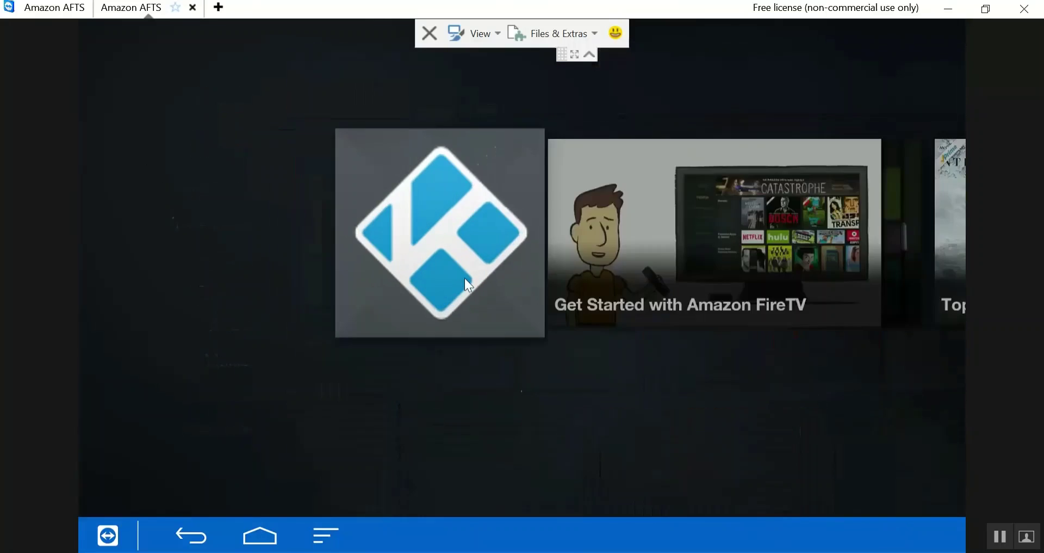
key("Escape")
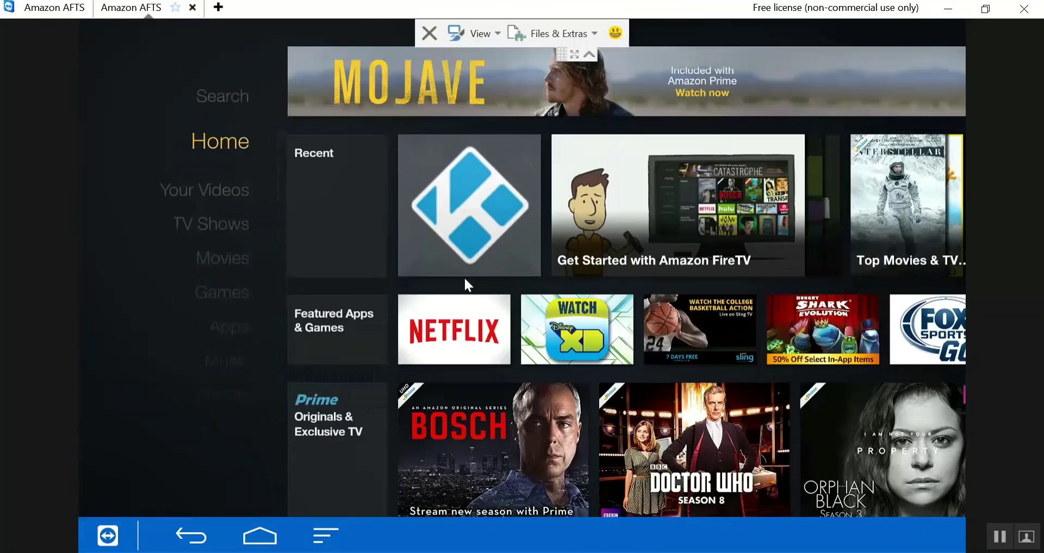